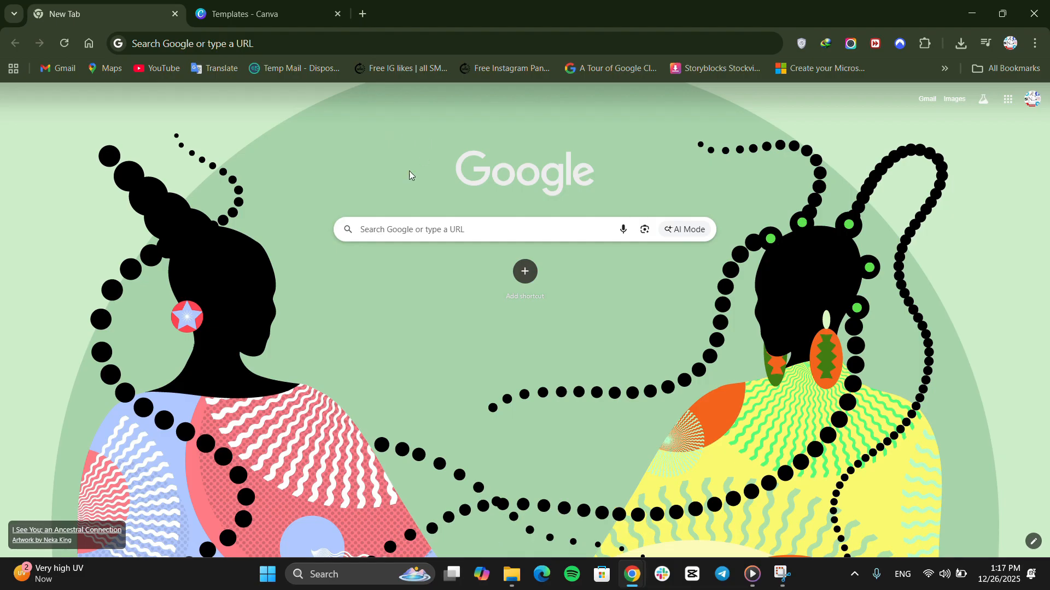
# Switch to the Canva Templates page and look through the categories under Explore templates.
pyautogui.hotkey('ctrl', 'Tab')
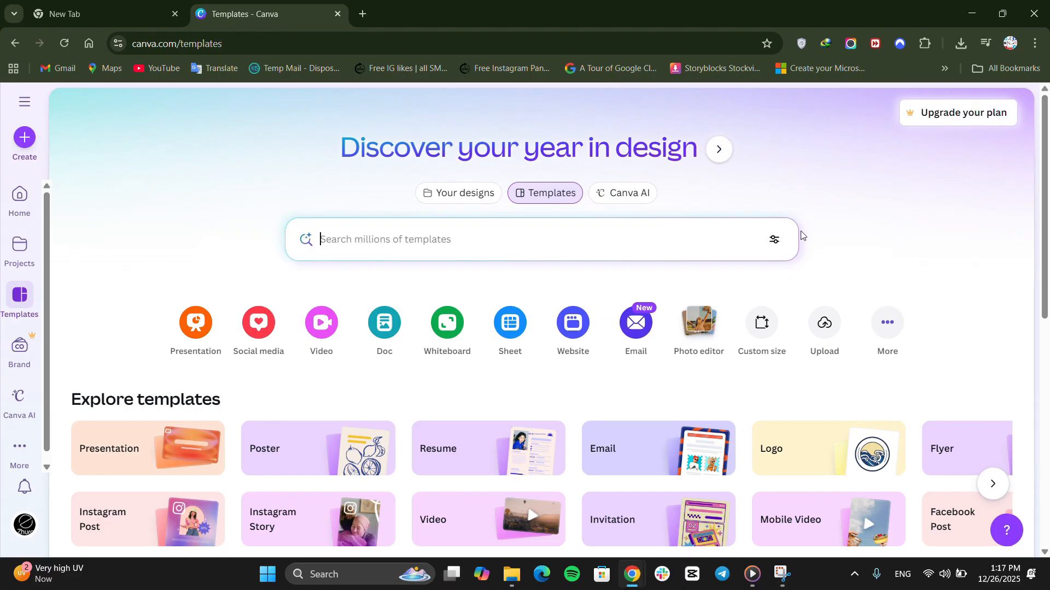
pyautogui.scroll(-4, 897, 350)
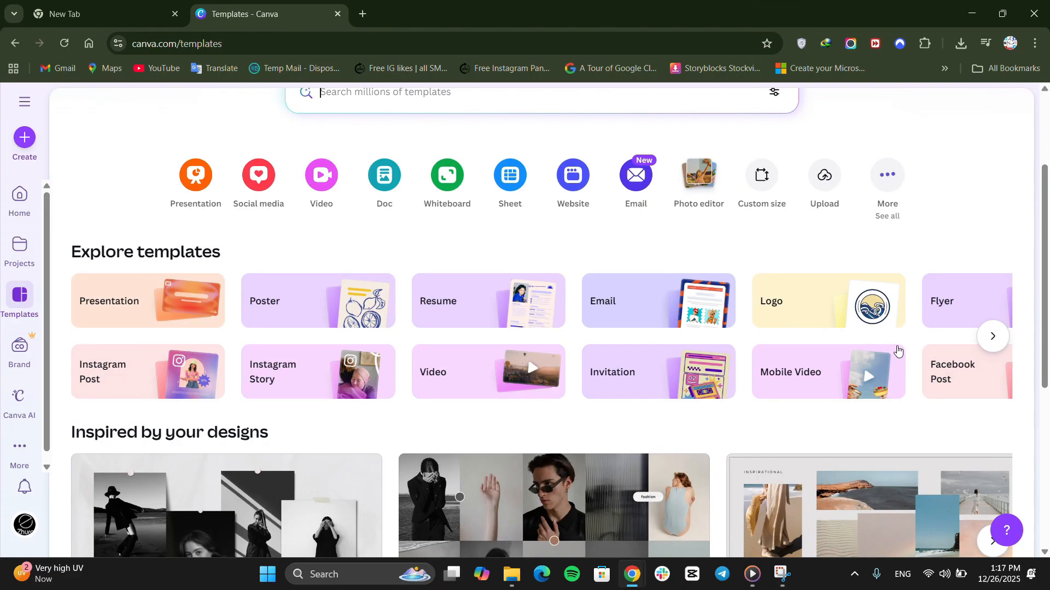
pyautogui.scroll(1, 916, 345)
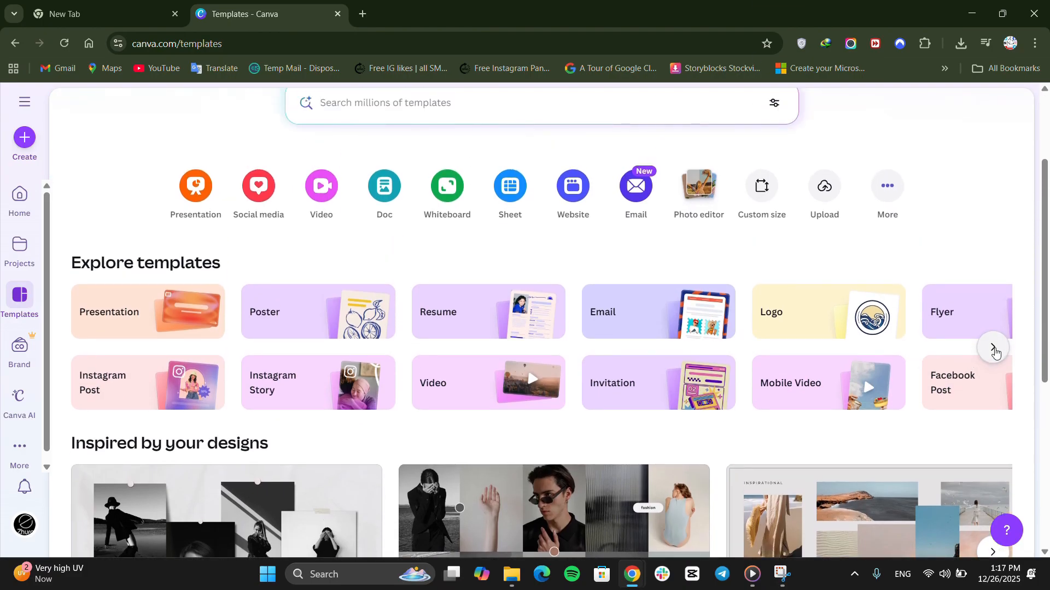
pyautogui.click(994, 351)
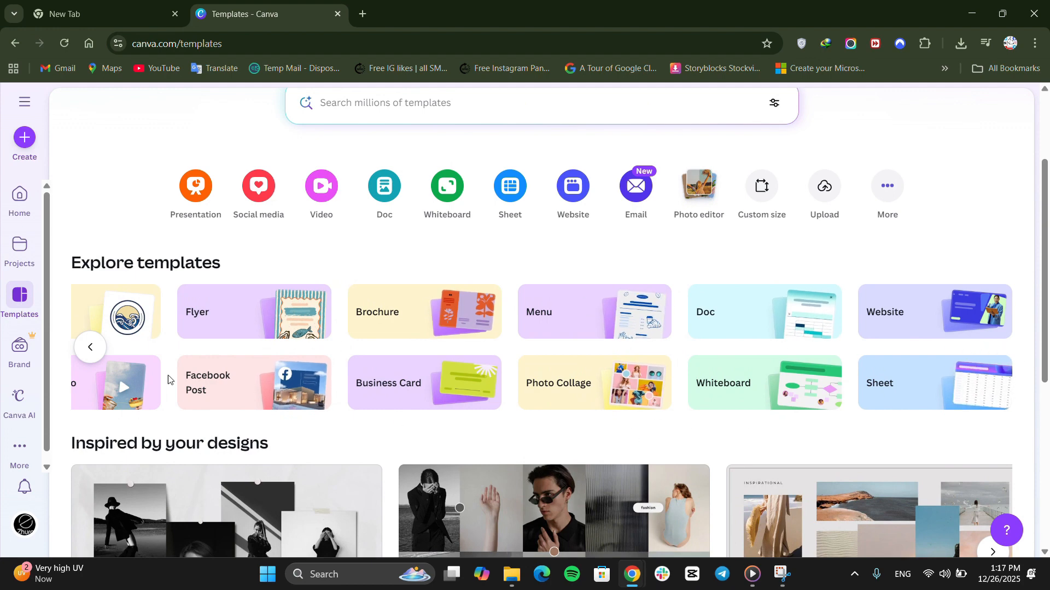
pyautogui.click(92, 347)
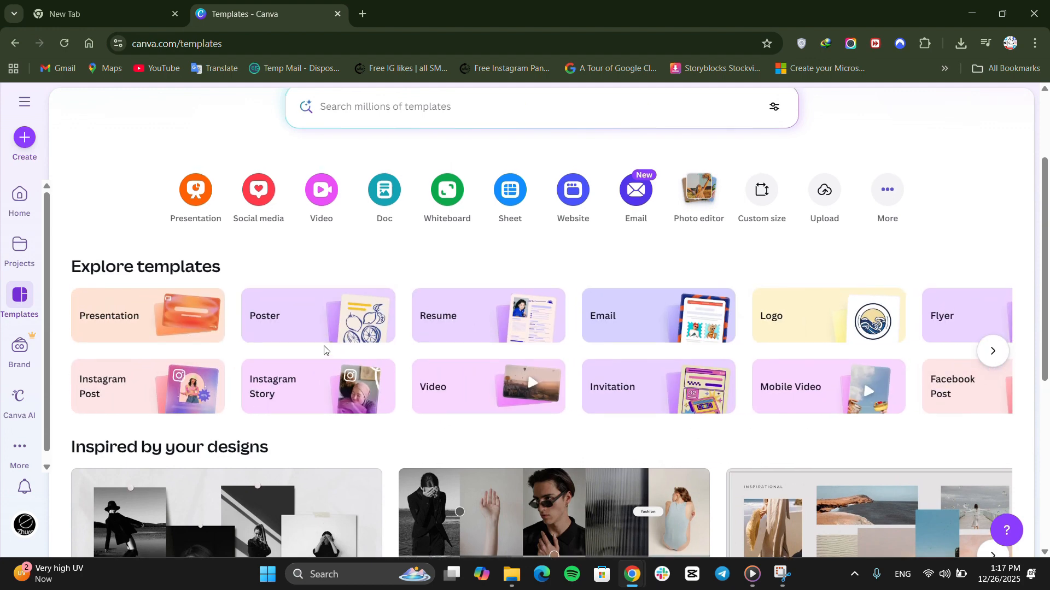
pyautogui.scroll(3, 324, 349)
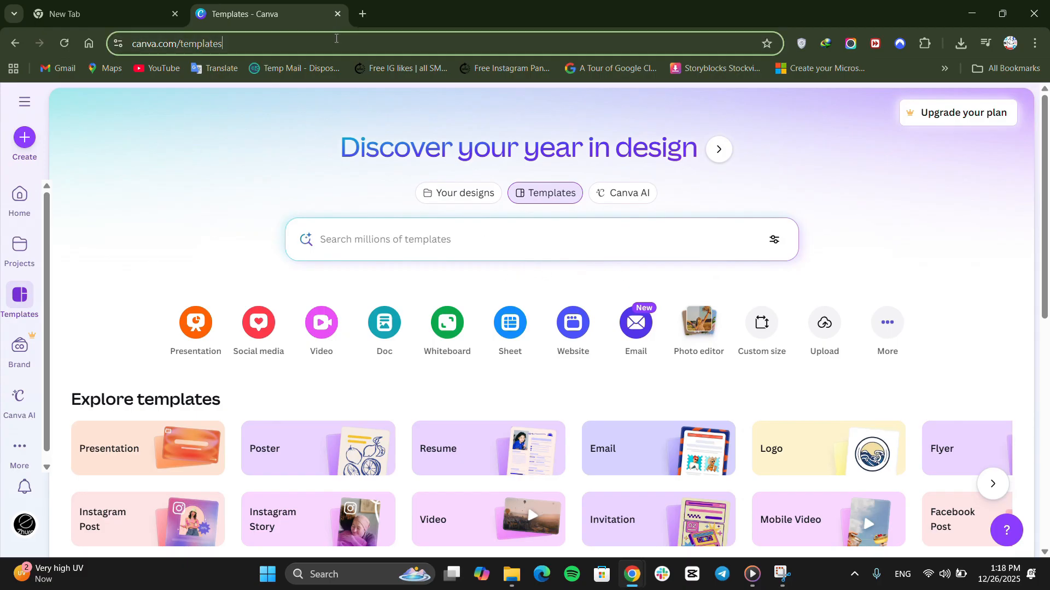
pyautogui.moveTo(334, 41); pyautogui.dragTo(129, 59)
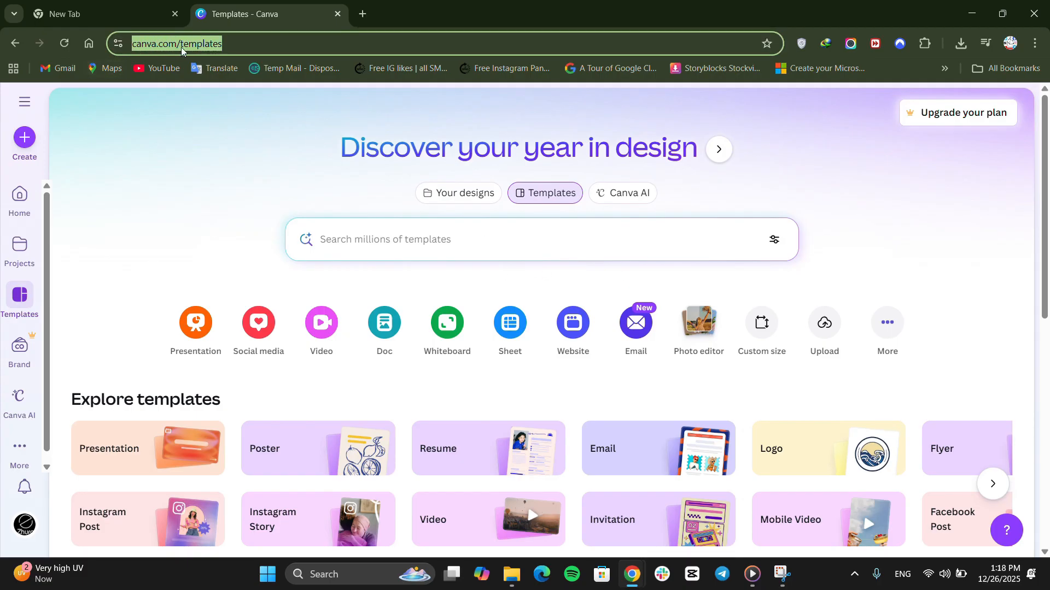
pyautogui.click(230, 139)
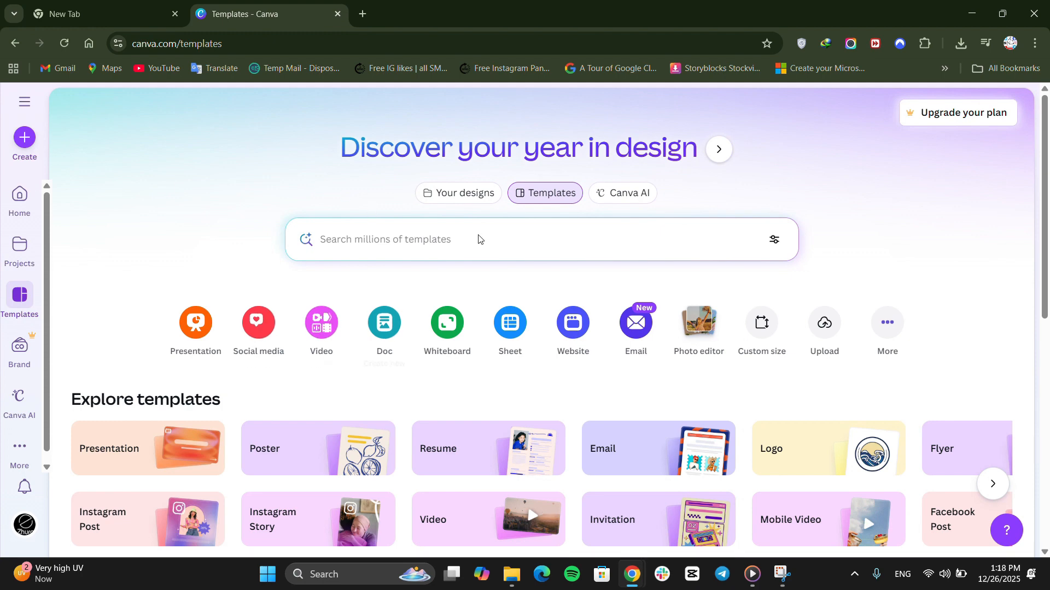
pyautogui.click(956, 114)
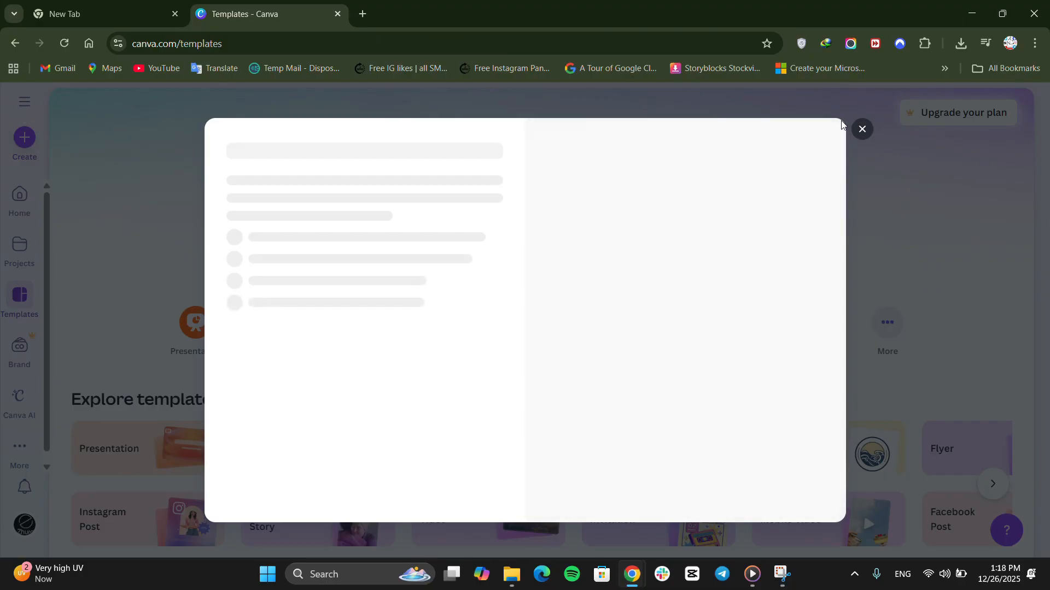
pyautogui.click(863, 130)
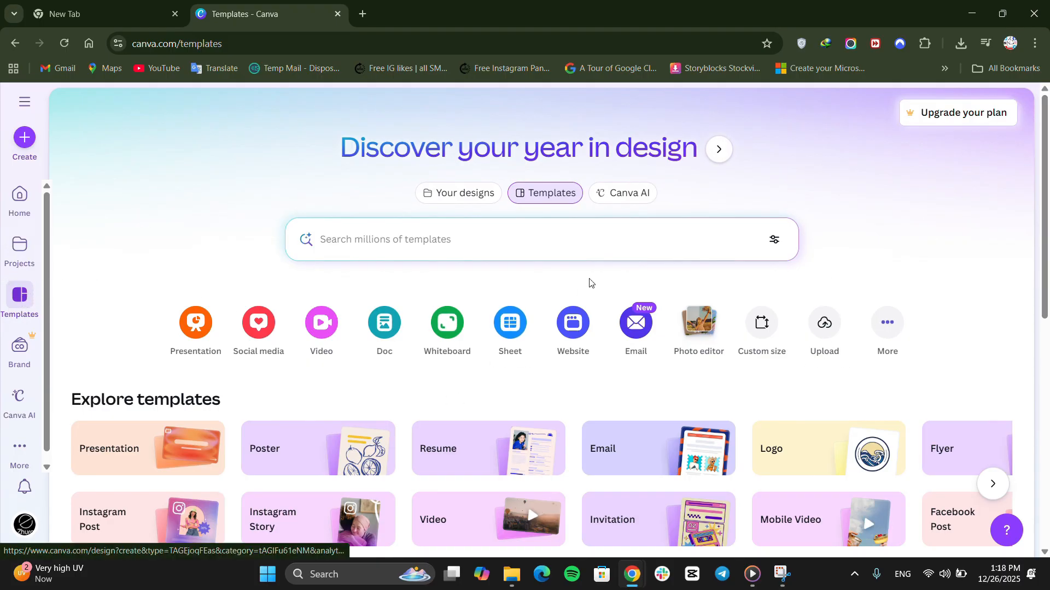
# Search the templates for "social media calendar".
pyautogui.click(503, 243)
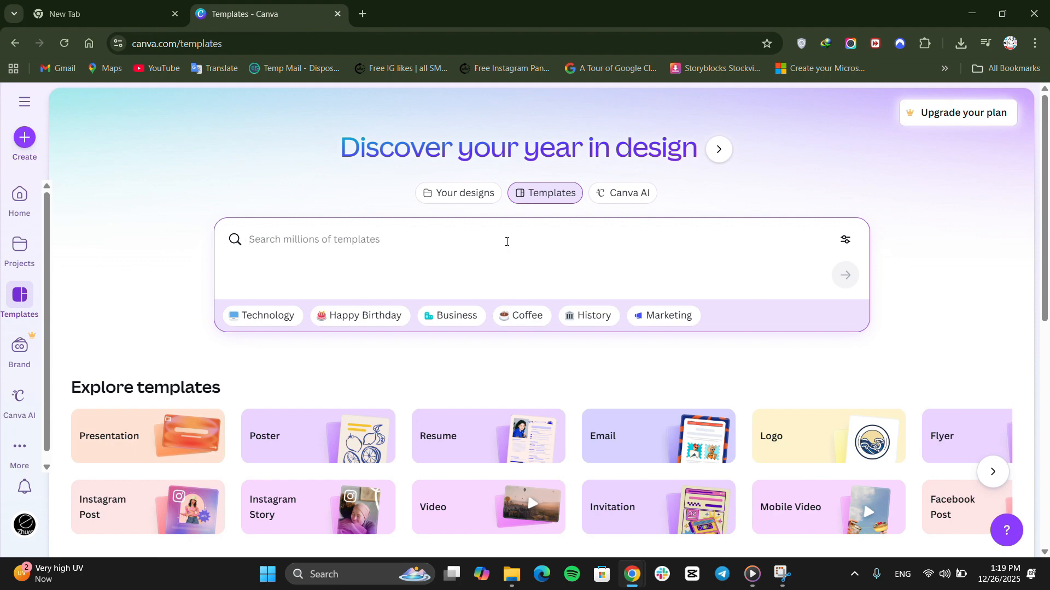
pyautogui.write('s')
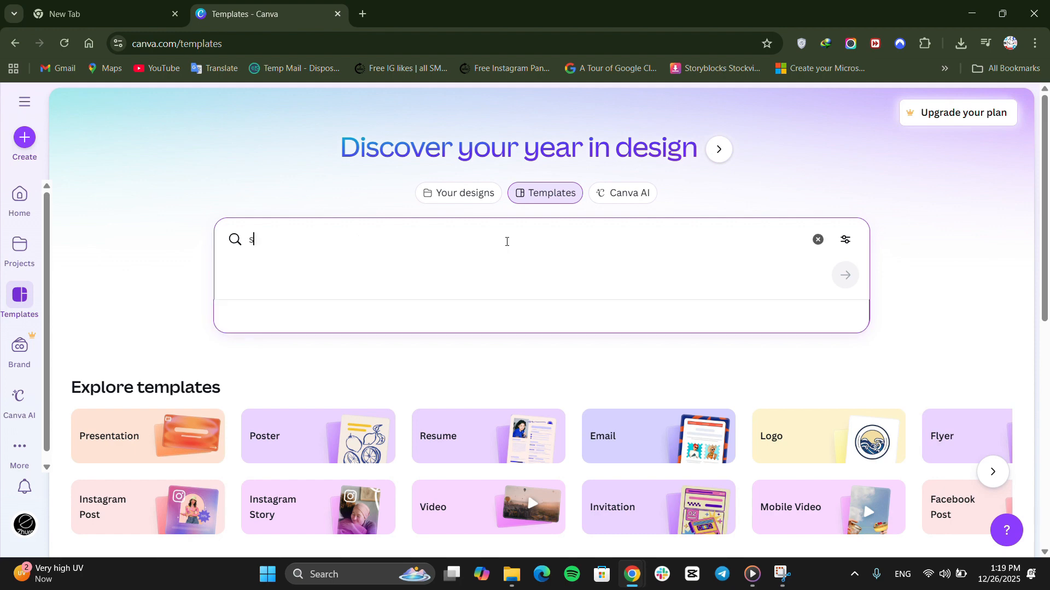
pyautogui.write('ocial media c')
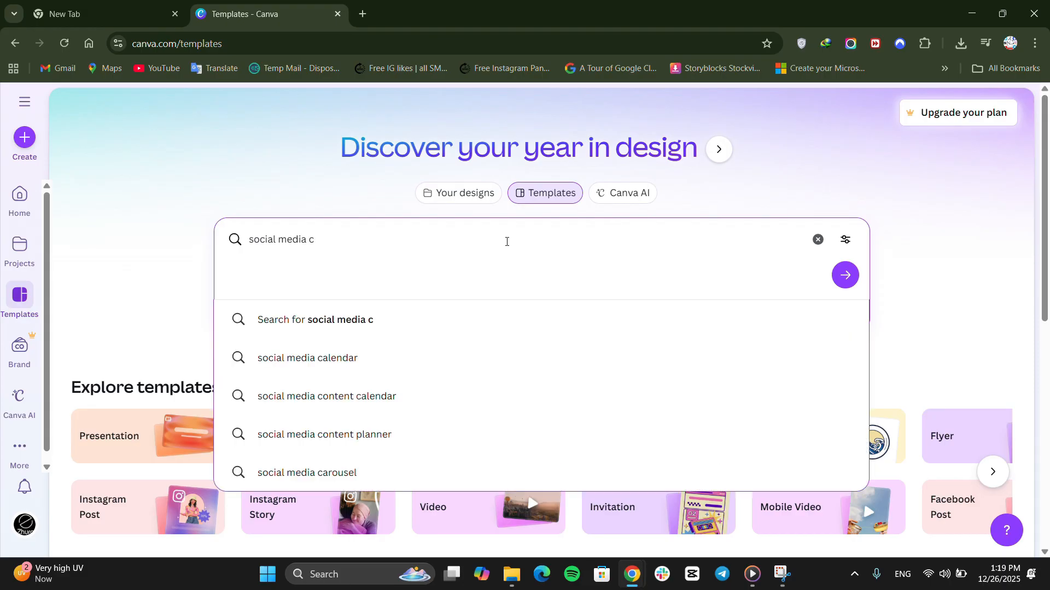
pyautogui.click(394, 359)
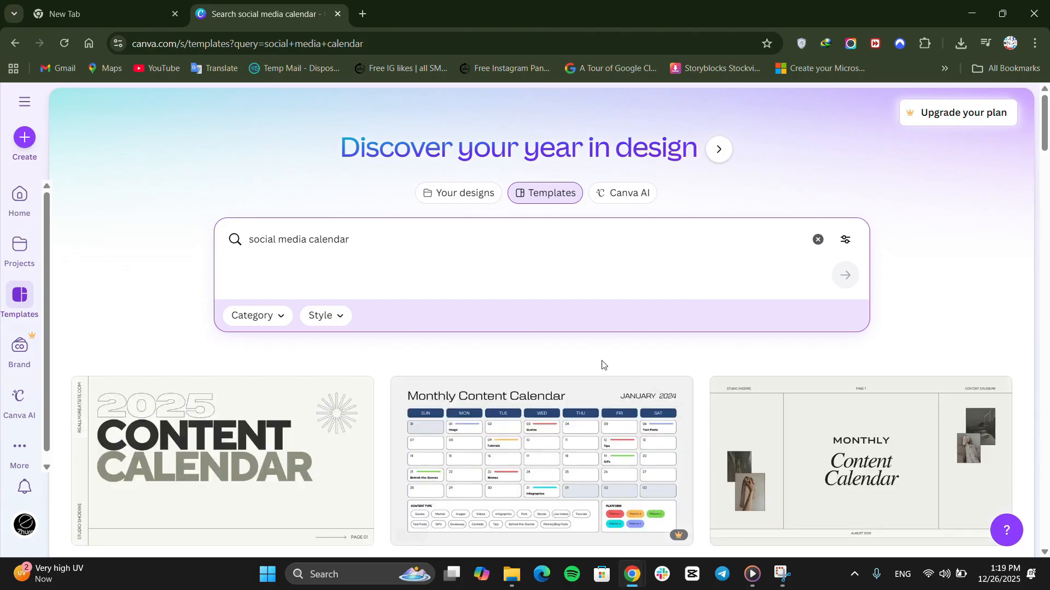
# Browse the social media calendar templates, comparing their layouts and checking which are marked as premium.
pyautogui.scroll(-1, 944, 333)
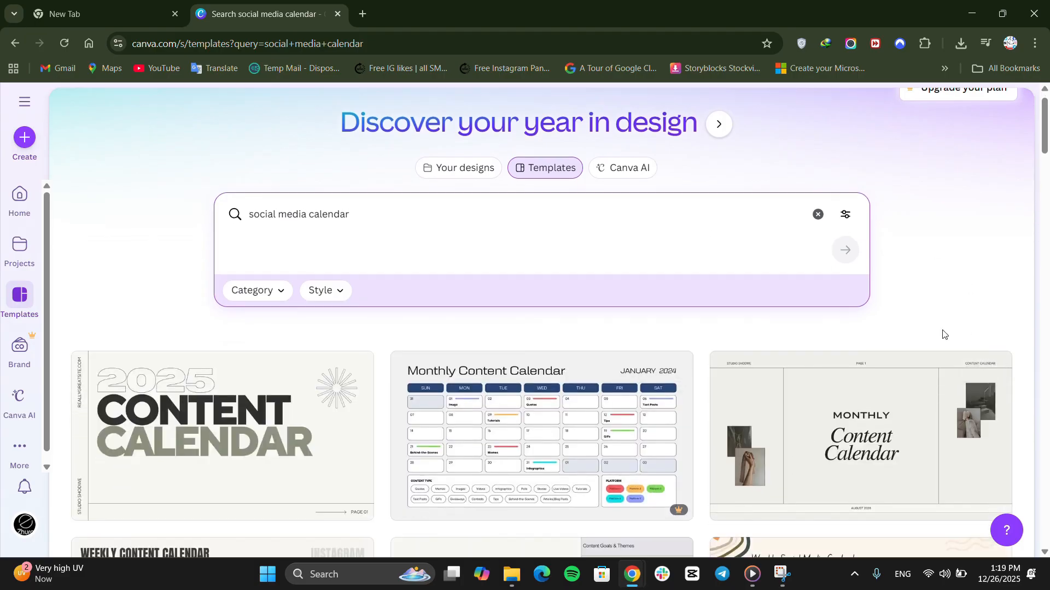
pyautogui.scroll(-1, 940, 256)
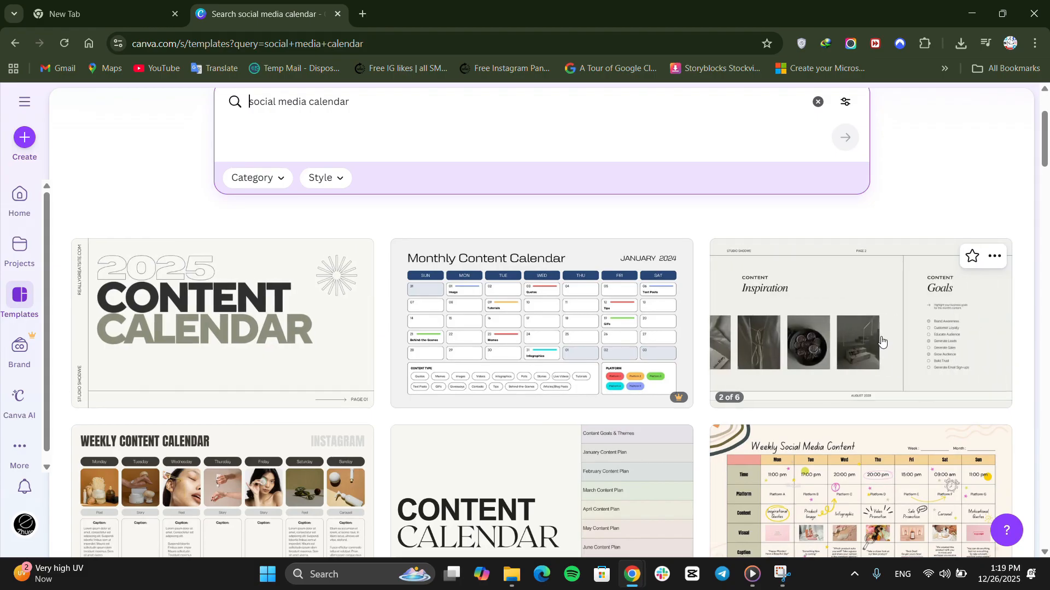
pyautogui.scroll(-3, 882, 341)
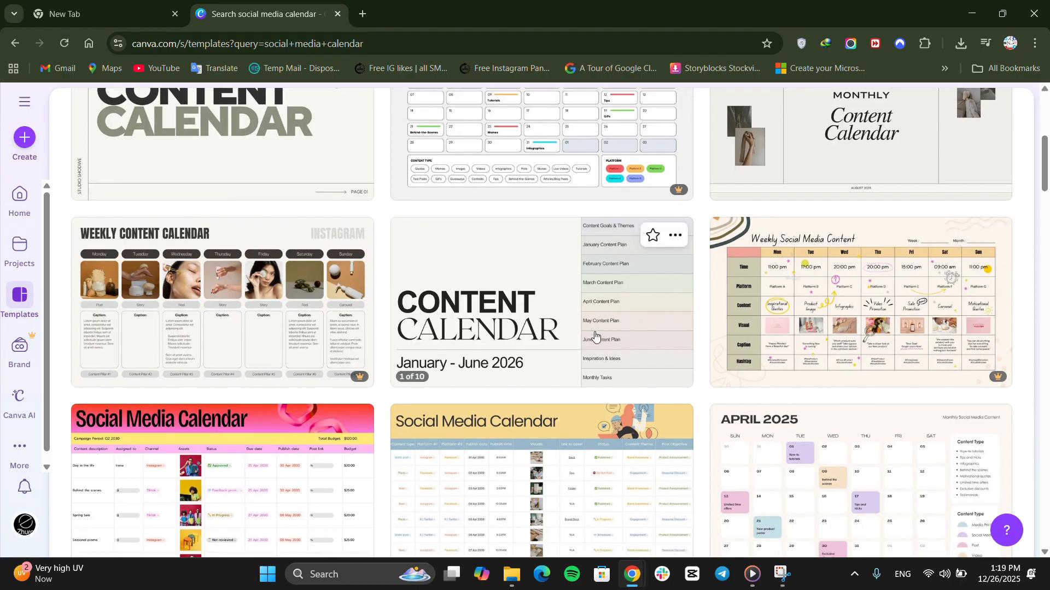
pyautogui.scroll(-3, 590, 339)
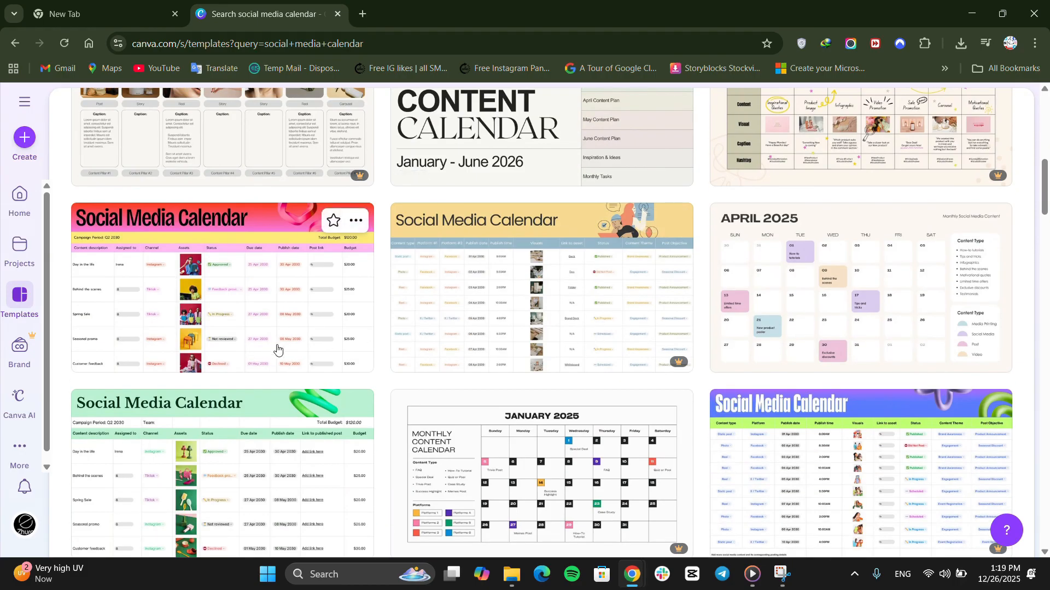
pyautogui.scroll(-2, 520, 325)
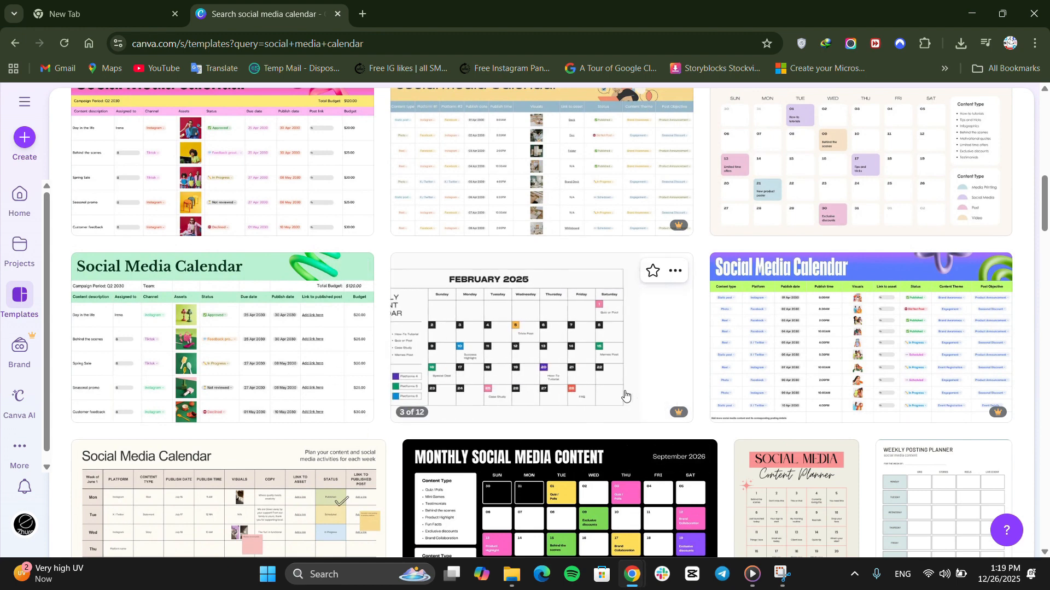
pyautogui.moveTo(679, 414)
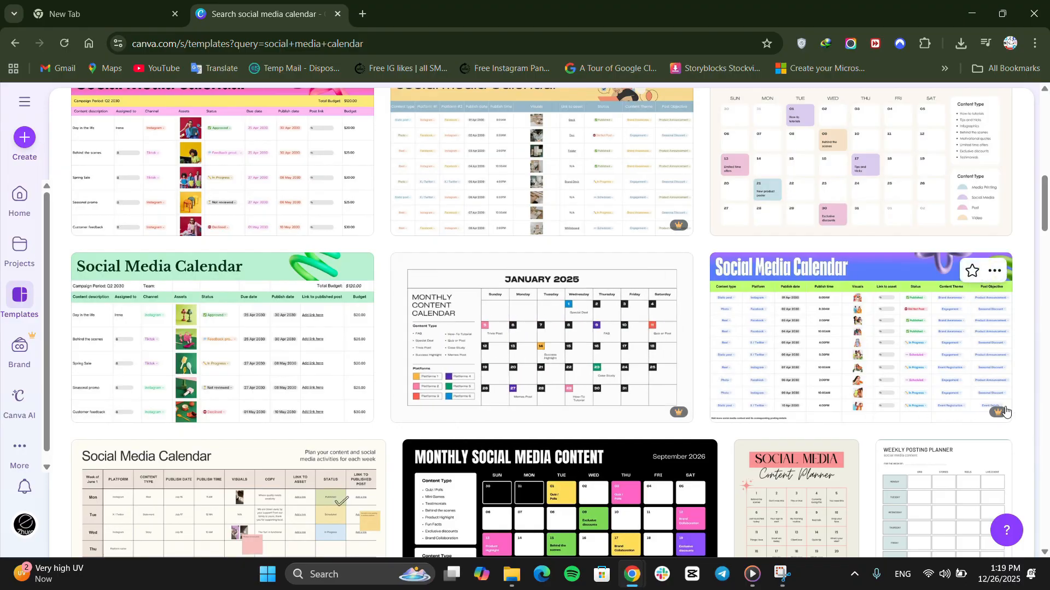
pyautogui.scroll(-1, 914, 375)
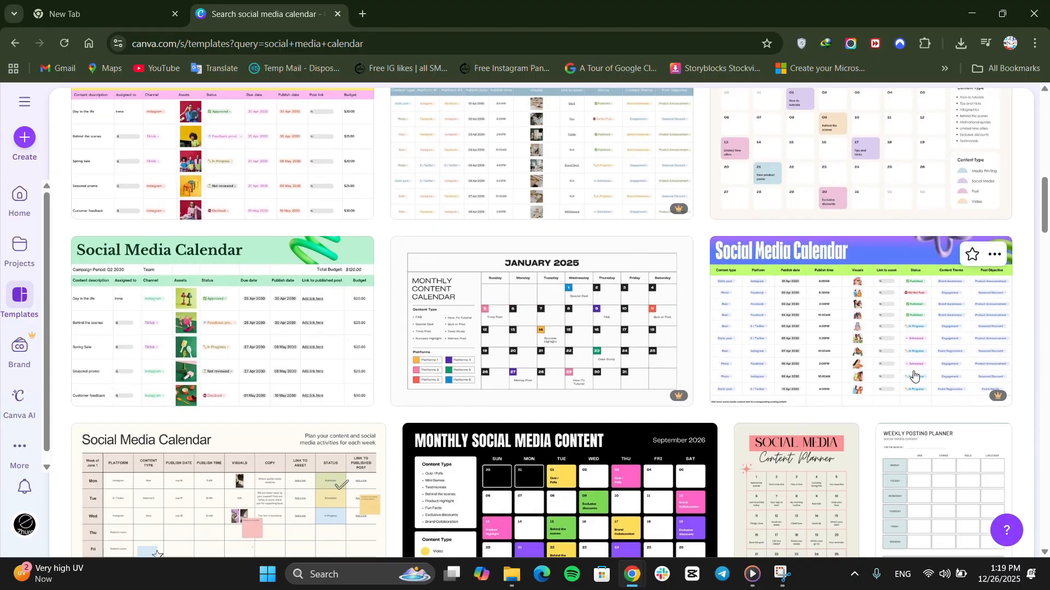
pyautogui.scroll(-1, 913, 375)
pyautogui.scroll(-2, 897, 372)
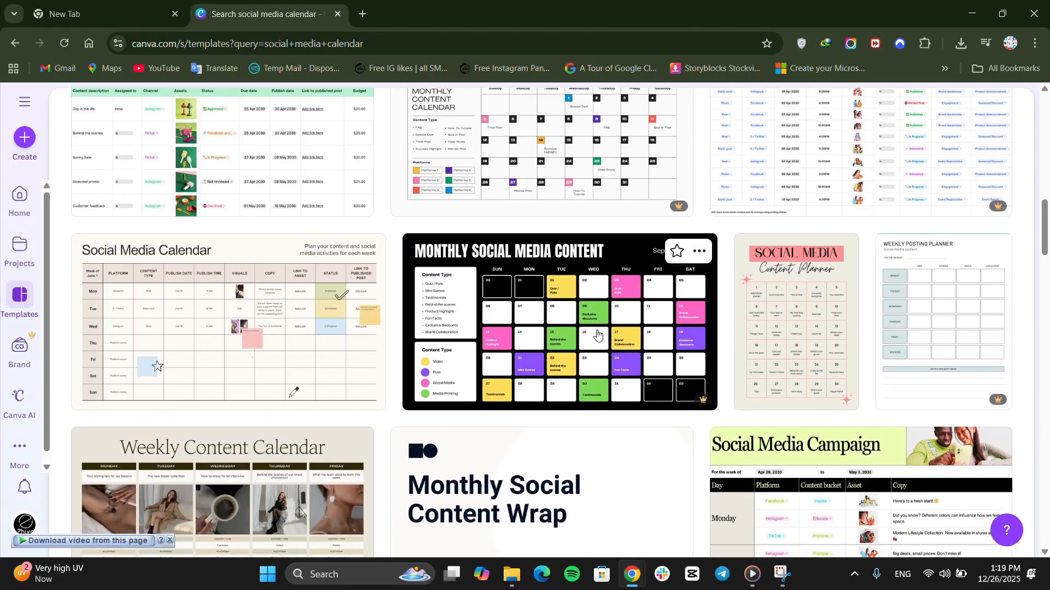
pyautogui.scroll(-3, 597, 335)
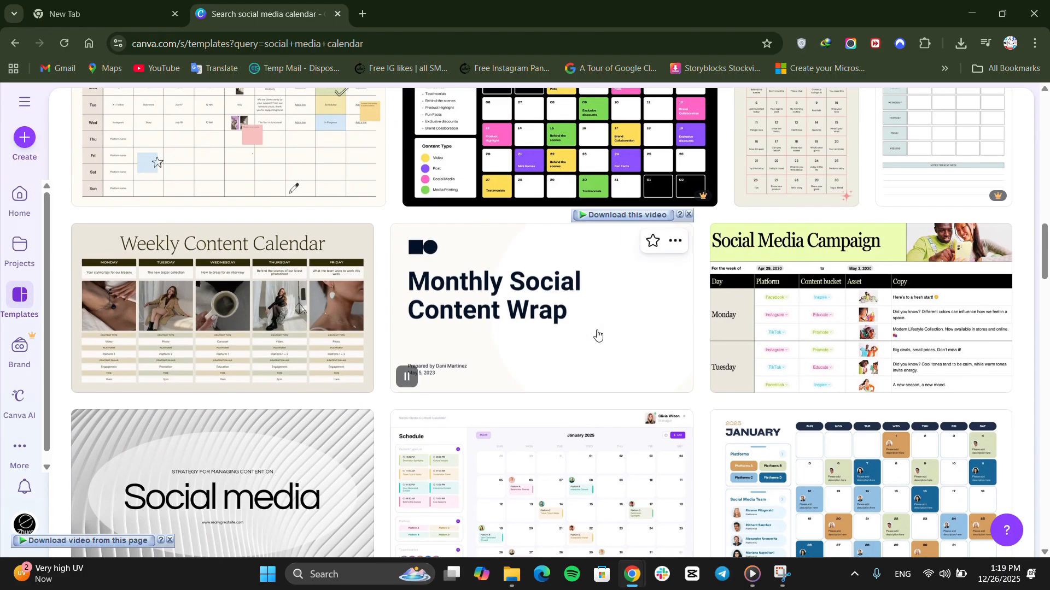
pyautogui.scroll(-2, 597, 335)
pyautogui.scroll(-2, 623, 334)
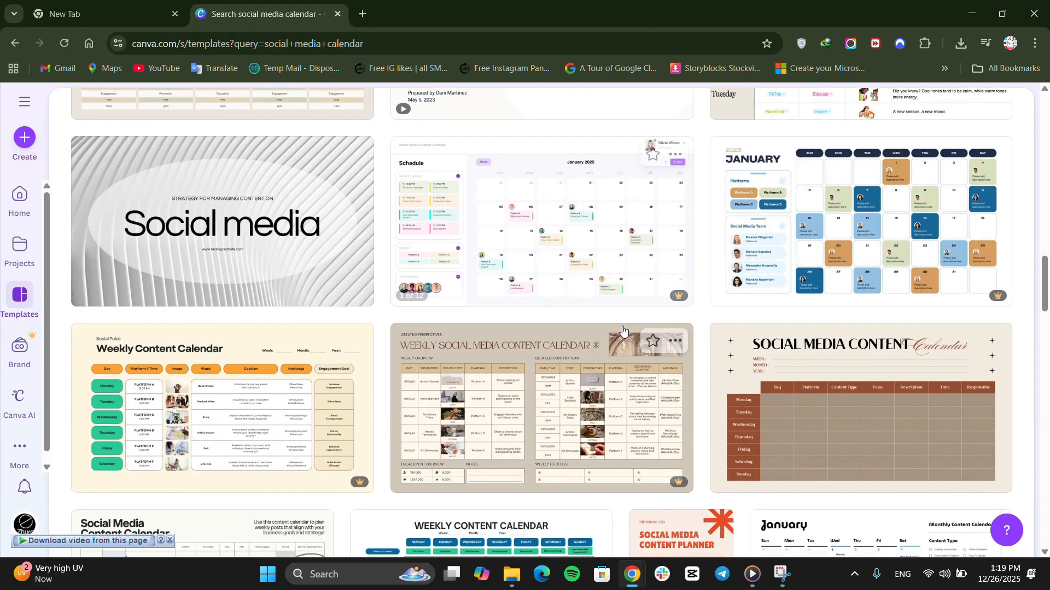
pyautogui.scroll(-4, 624, 331)
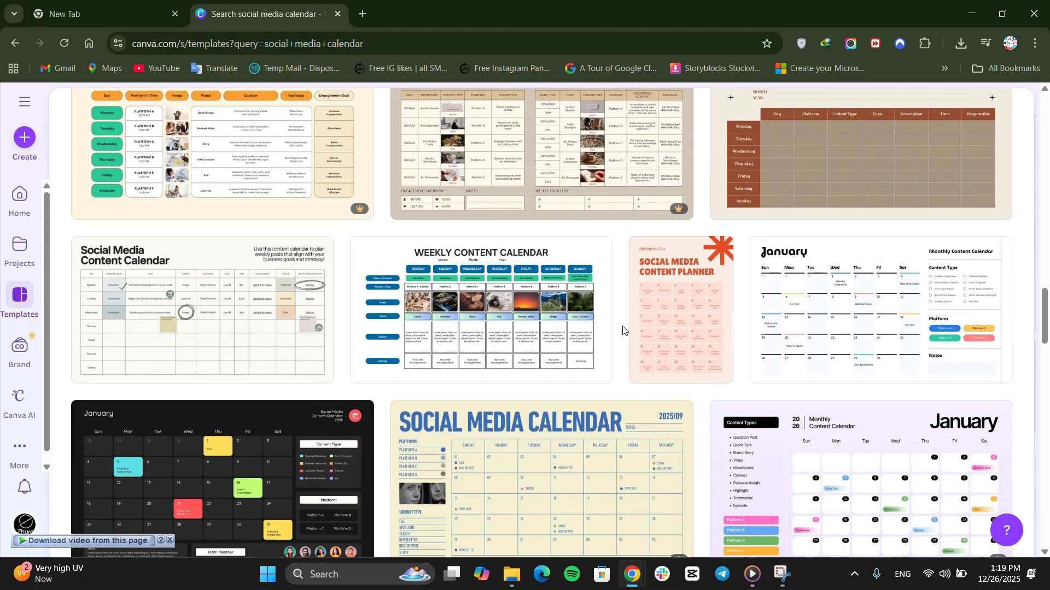
pyautogui.scroll(-4, 623, 331)
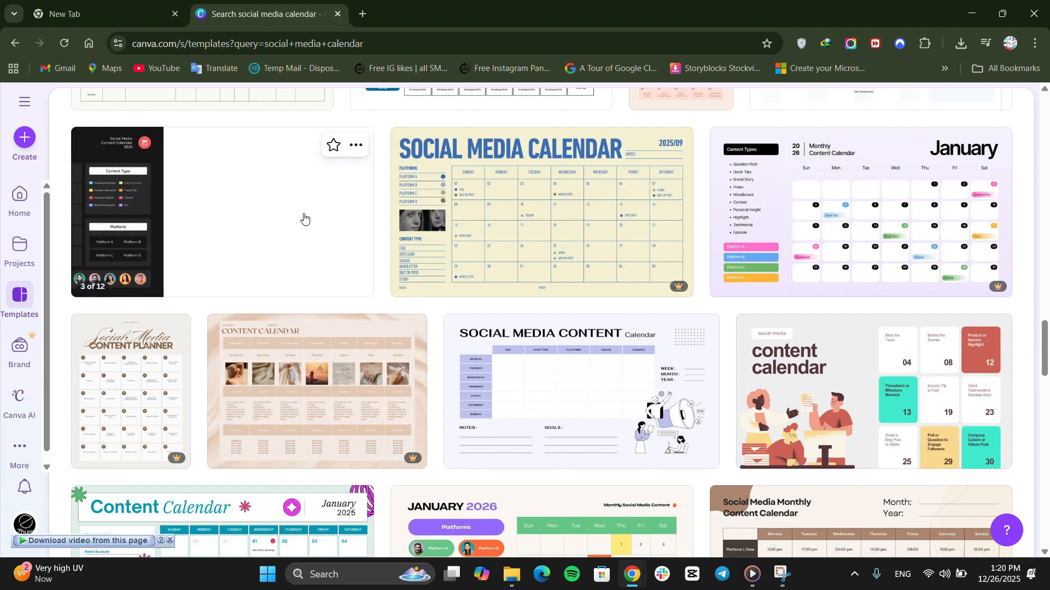
# Open the dark "Social Media Content Calendar 2026" template as a new design for customizing.
pyautogui.click(304, 218)
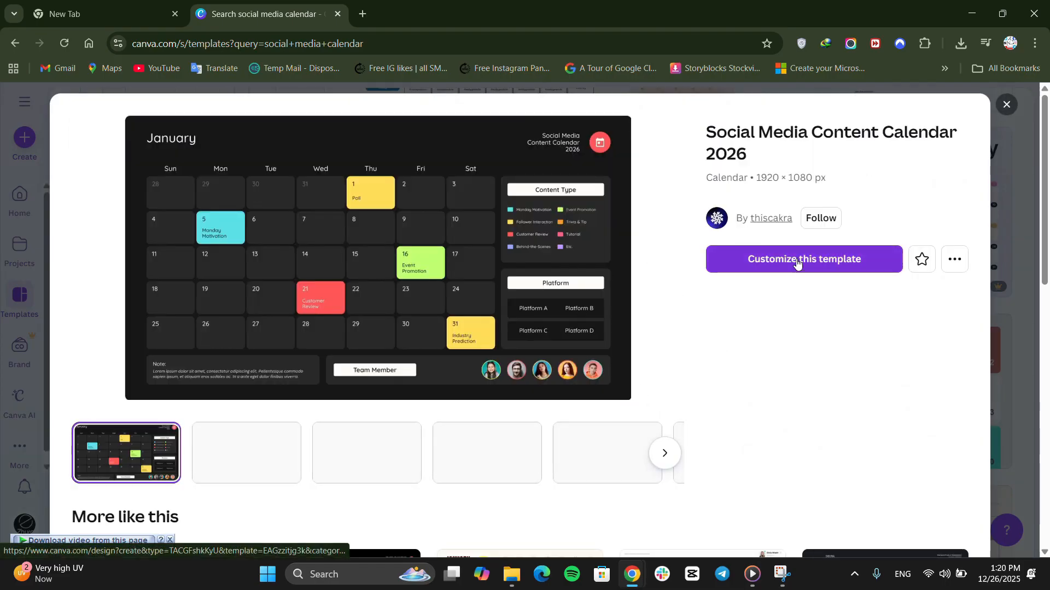
pyautogui.click(794, 262)
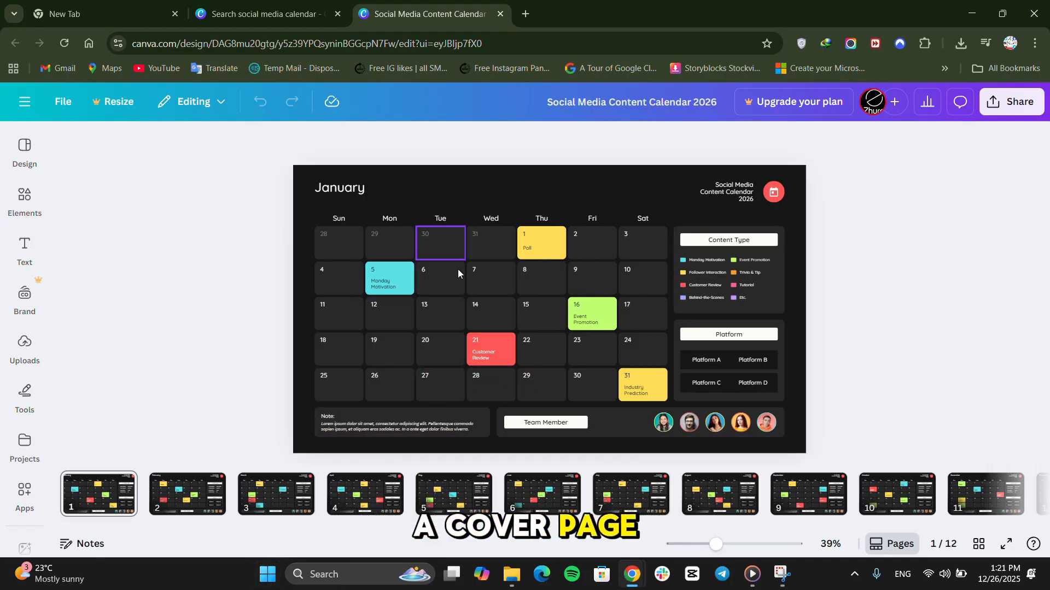
# Look through the February to June and October calendar pages, ending back on the January page.
pyautogui.click(188, 492)
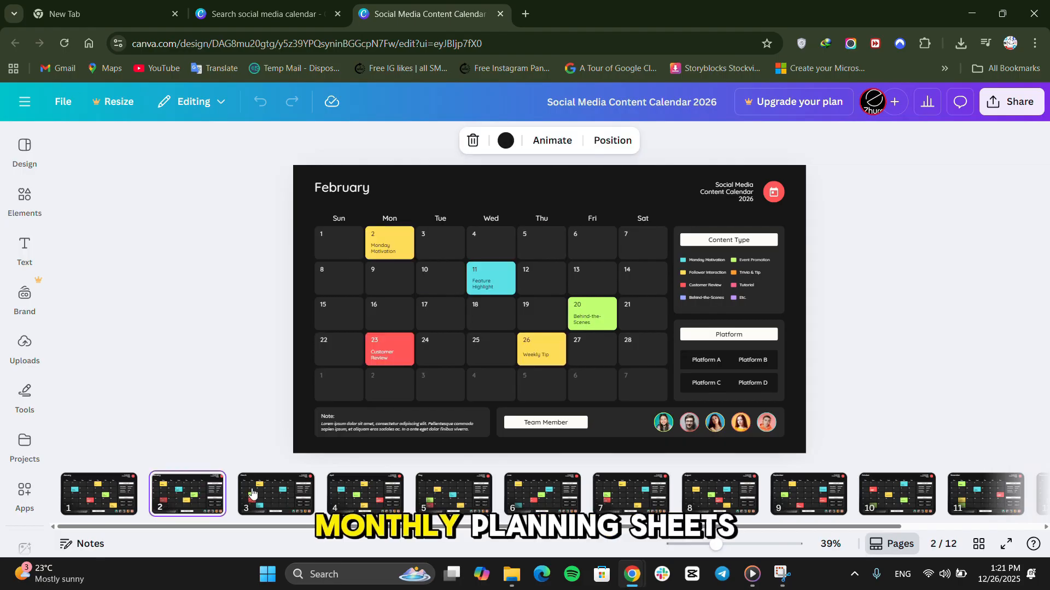
pyautogui.click(252, 493)
pyautogui.click(365, 494)
pyautogui.click(453, 493)
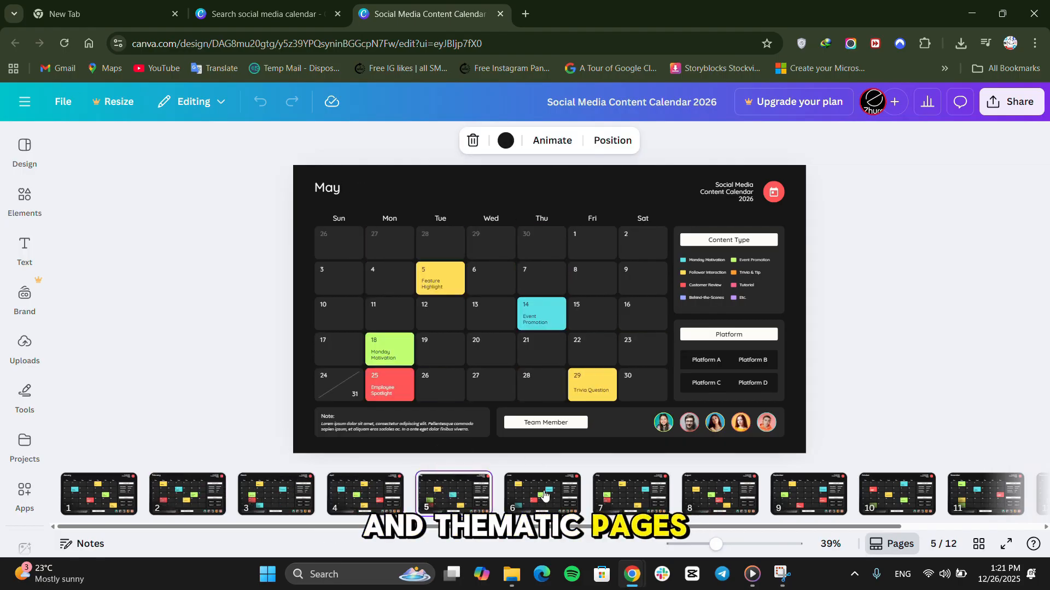
pyautogui.click(544, 496)
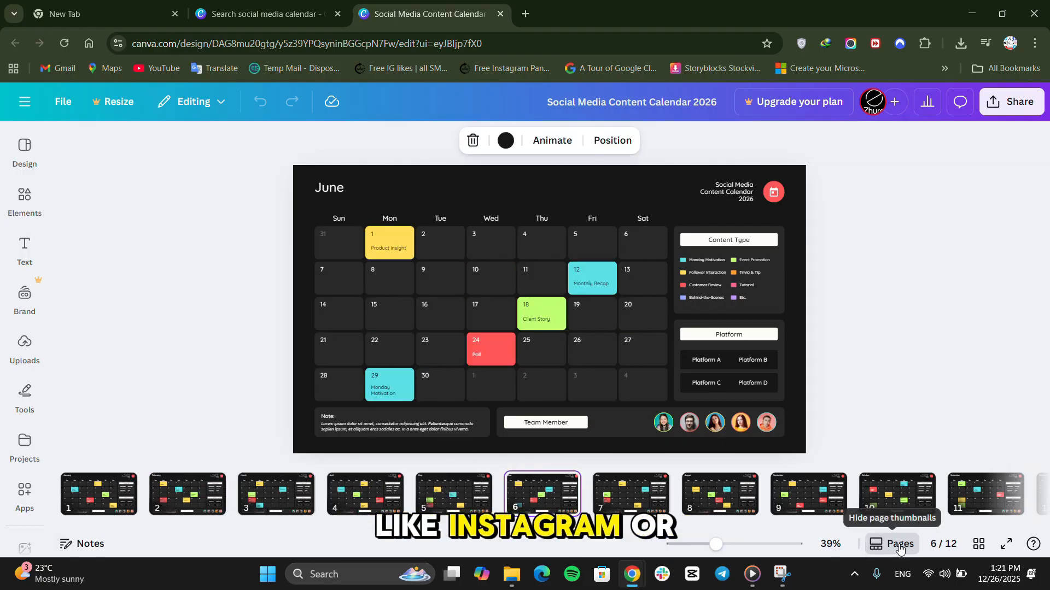
pyautogui.click(884, 499)
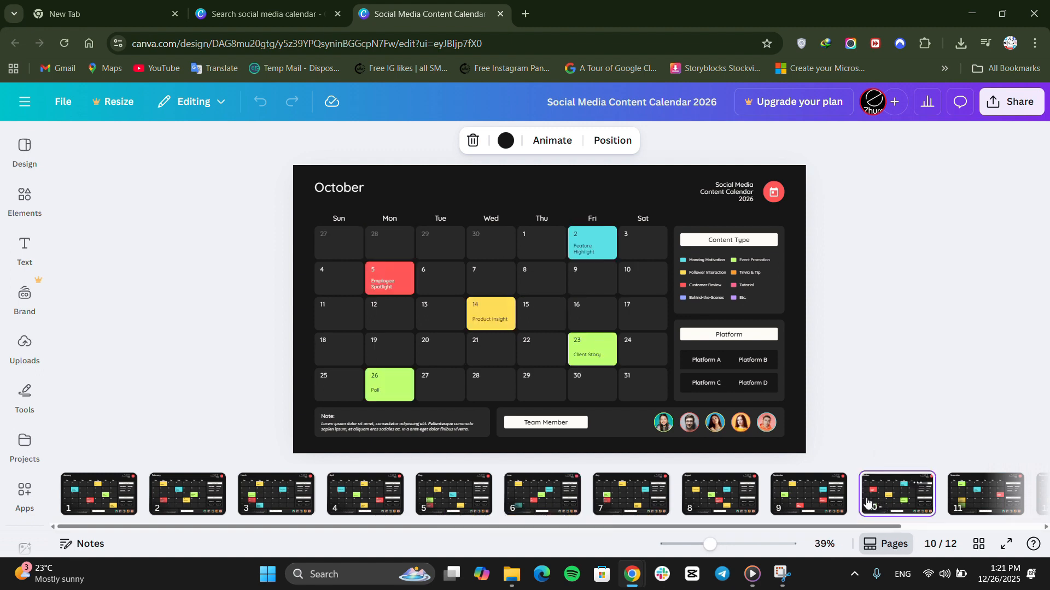
pyautogui.click(116, 493)
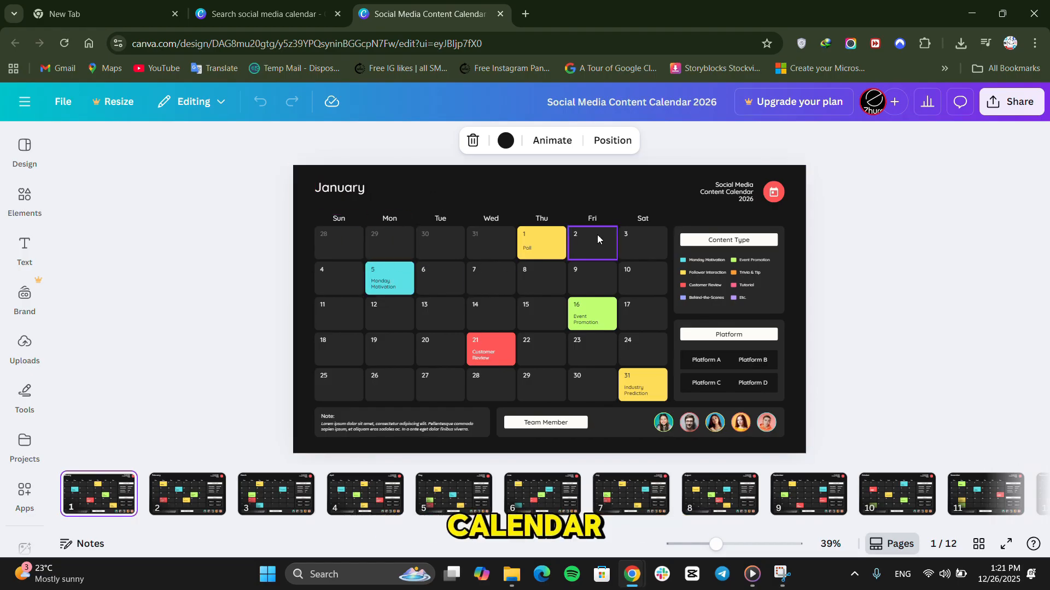
# Add "ND" before the January page's heading so it reads "ND Social Media Content Calendar 2026".
pyautogui.click(738, 194)
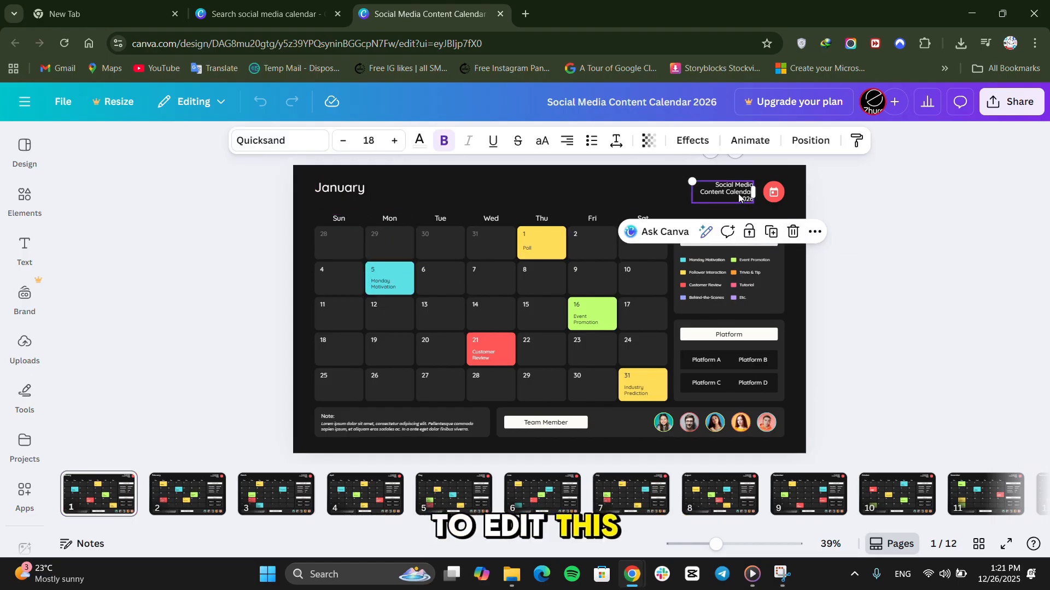
pyautogui.doubleClick(738, 193)
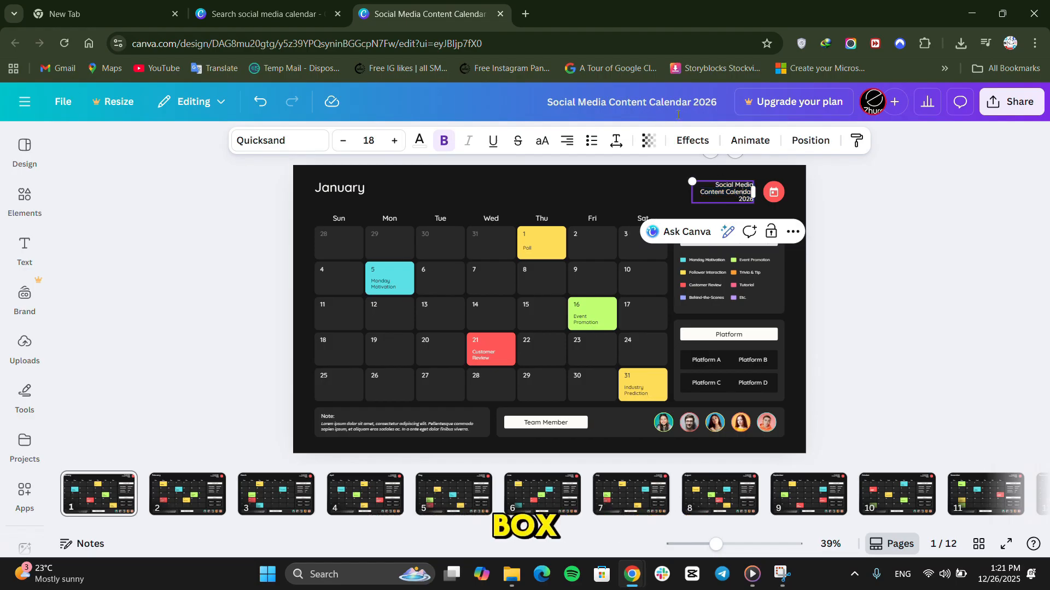
pyautogui.doubleClick(741, 199)
pyautogui.click(714, 184)
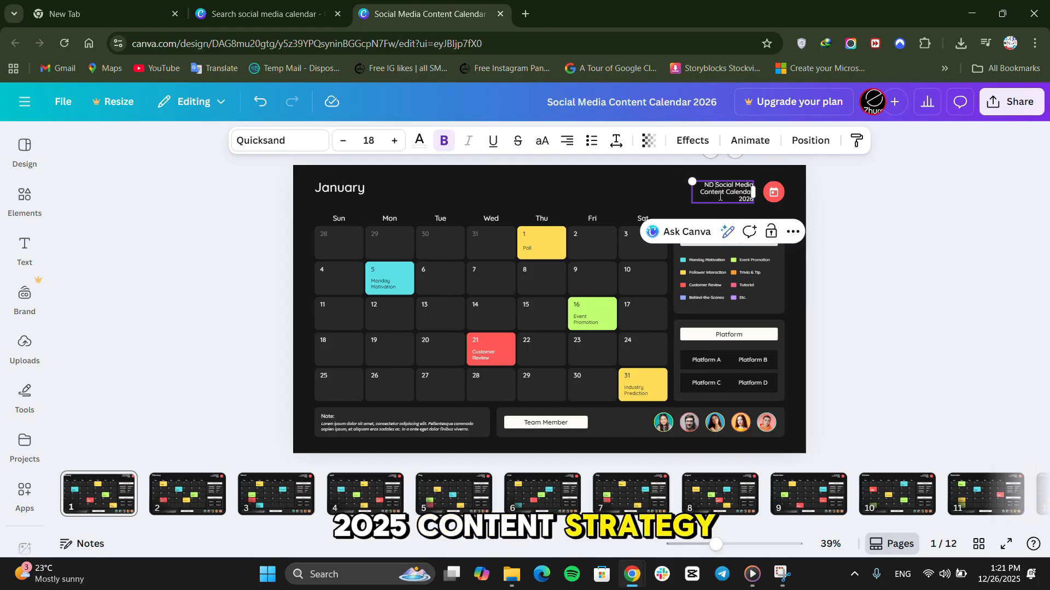
pyautogui.click(804, 192)
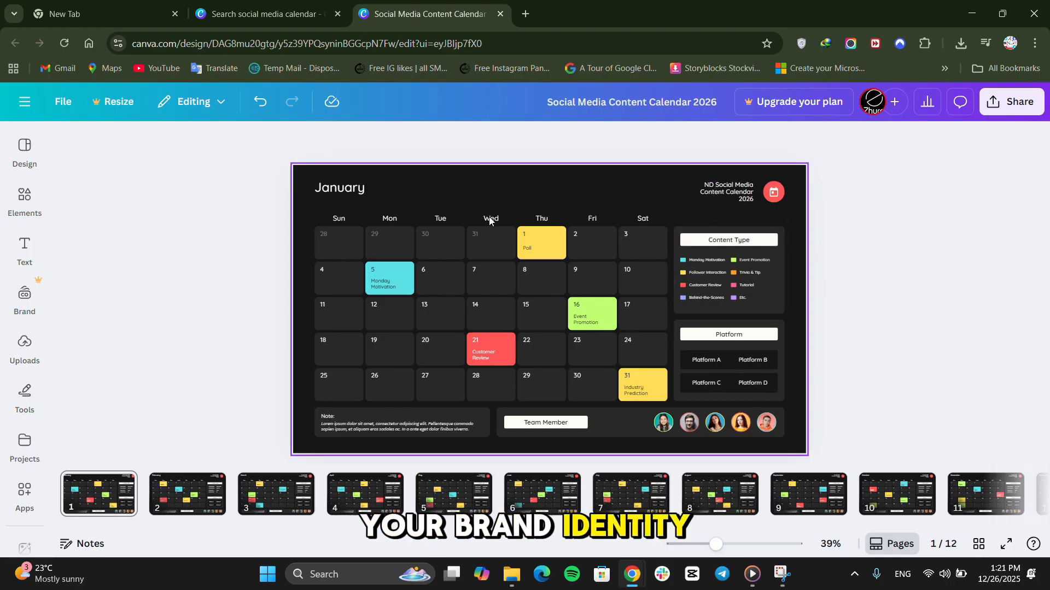
# Fill the January 1 "Poll" box with the default purple-to-yellow gradient.
pyautogui.click(553, 239)
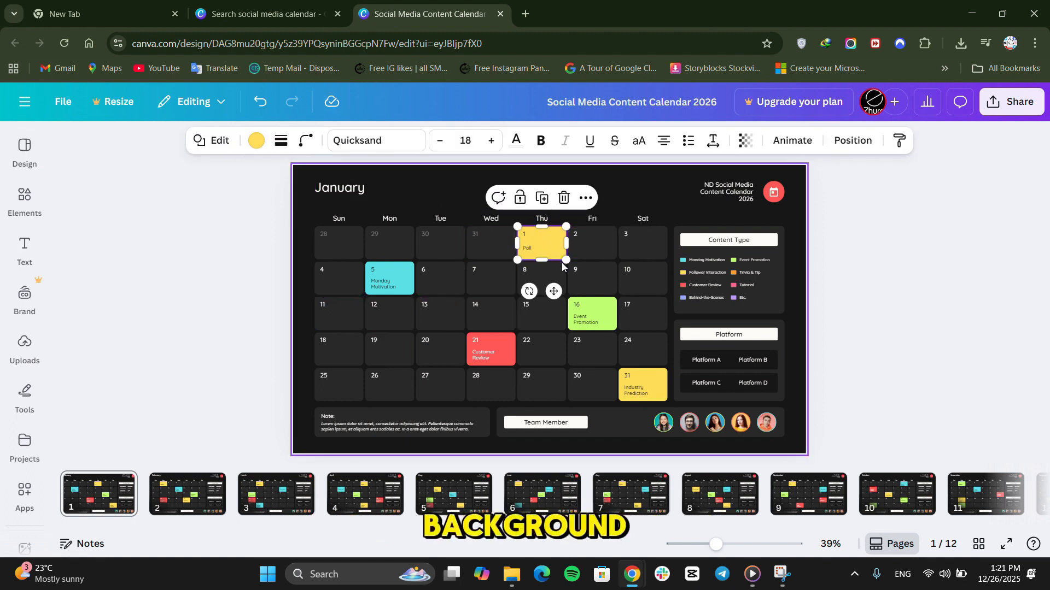
pyautogui.click(256, 141)
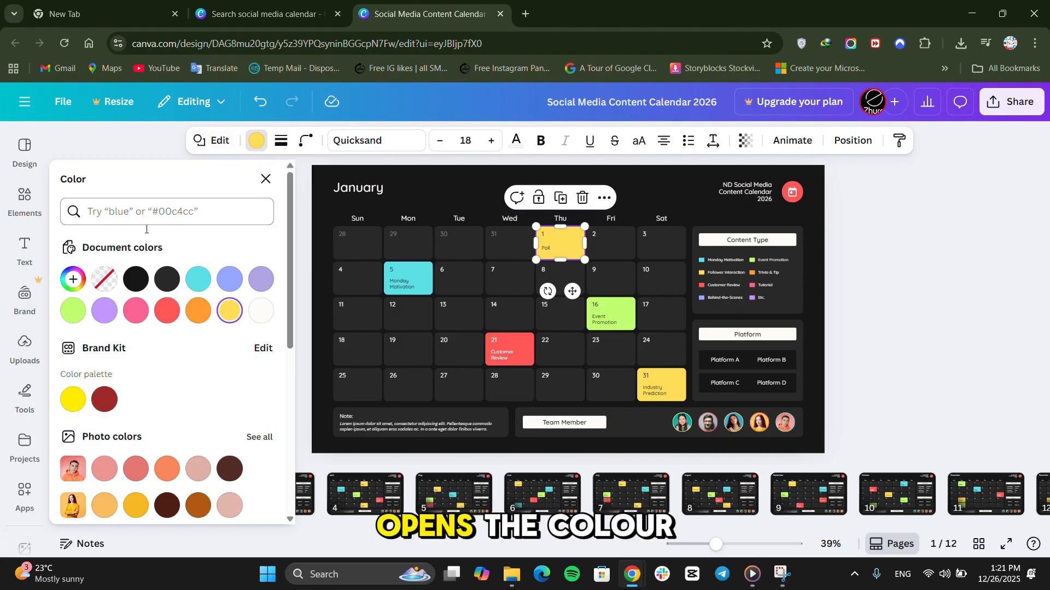
pyautogui.click(139, 281)
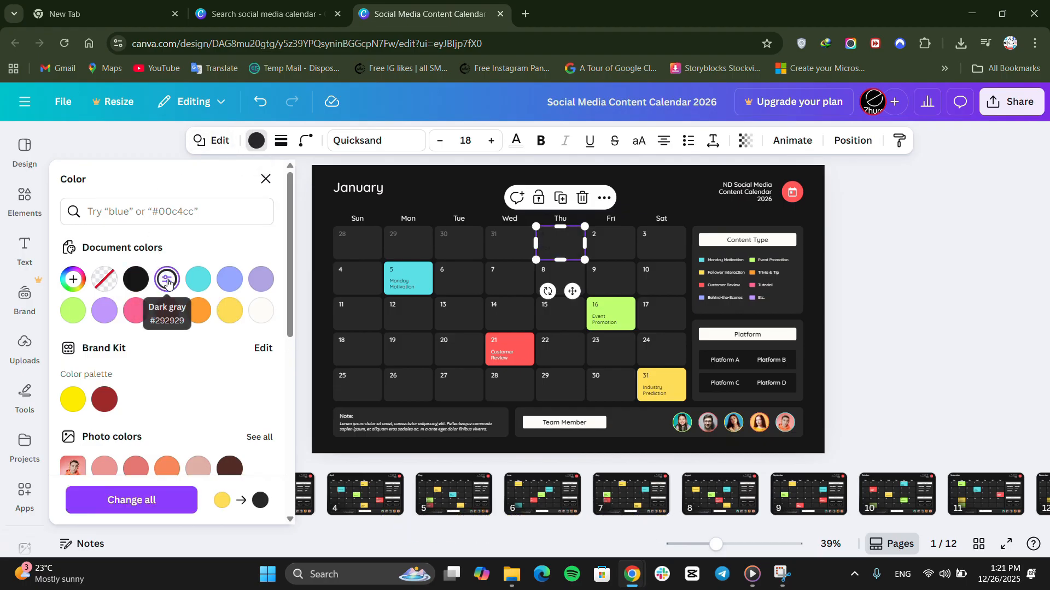
pyautogui.click(198, 279)
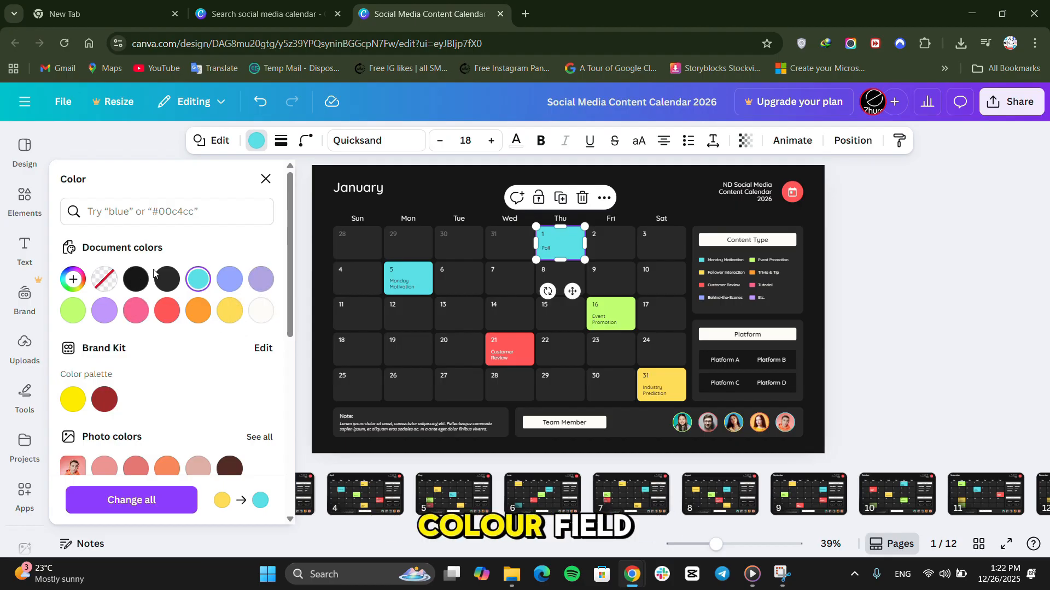
pyautogui.scroll(-5, 198, 279)
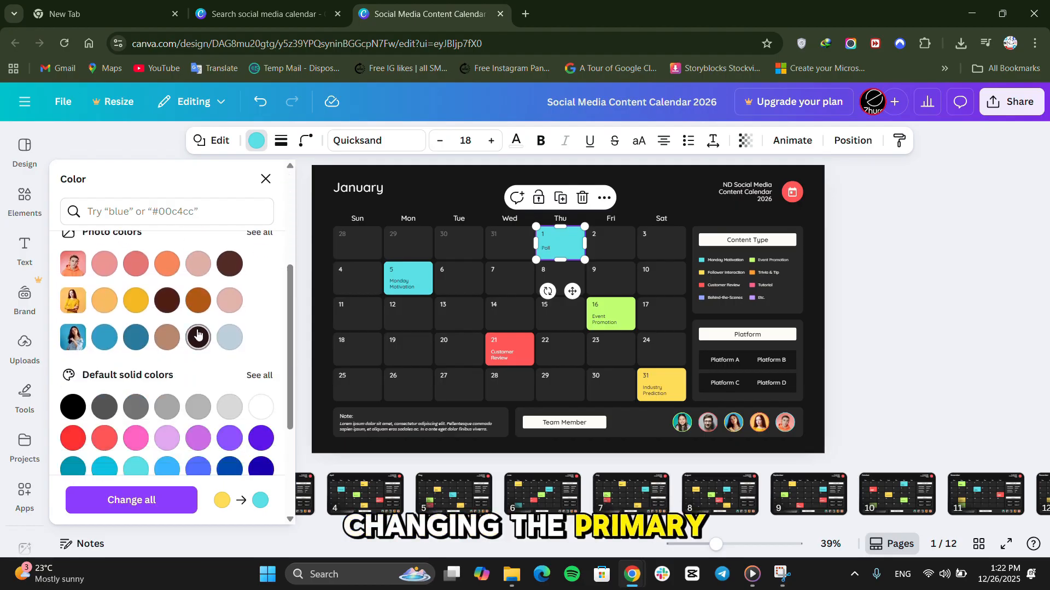
pyautogui.scroll(-3, 199, 344)
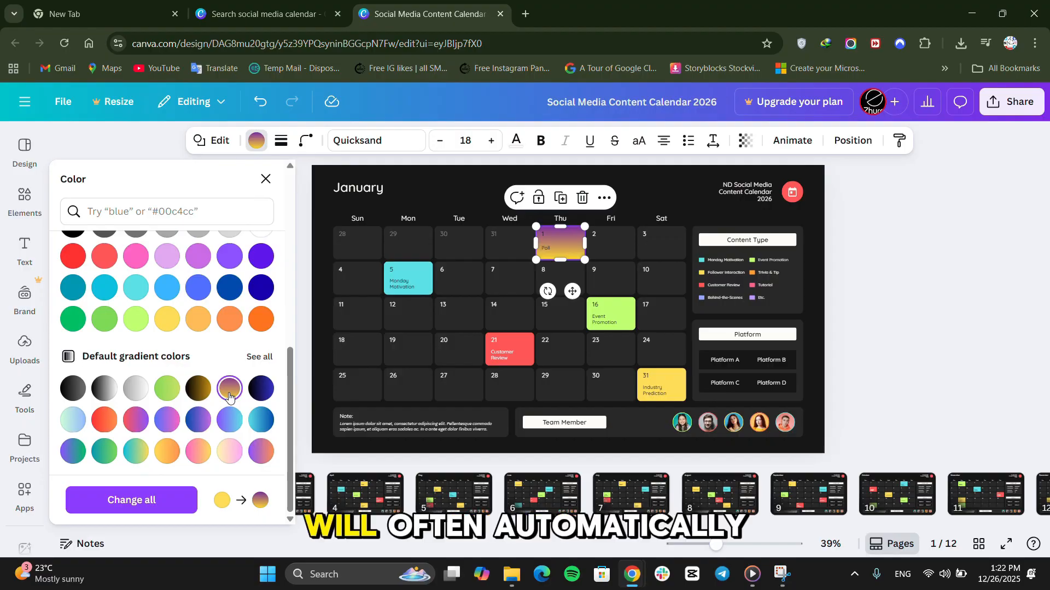
pyautogui.click(266, 178)
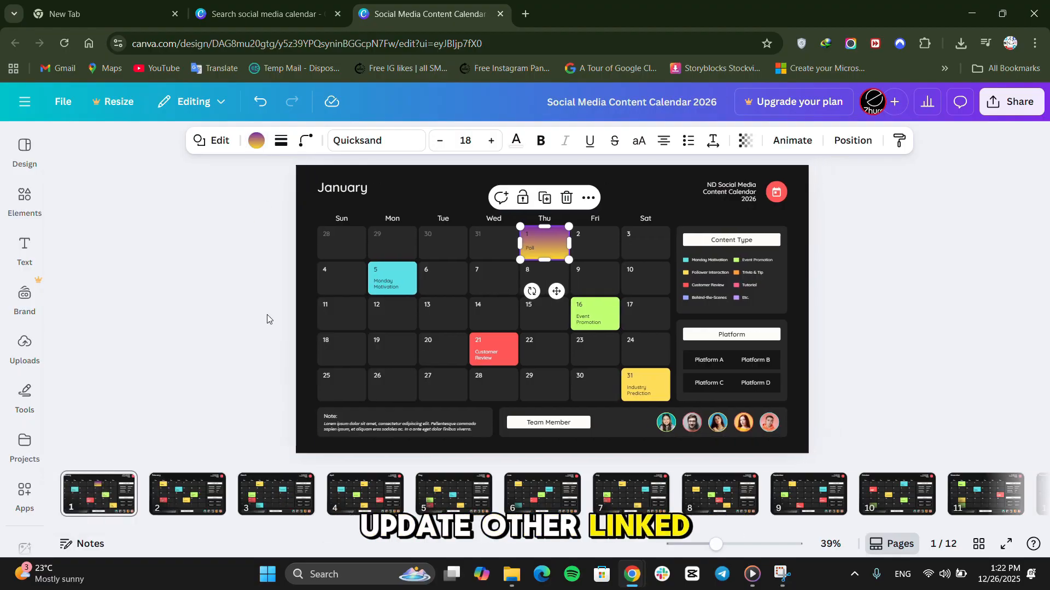
pyautogui.click(883, 252)
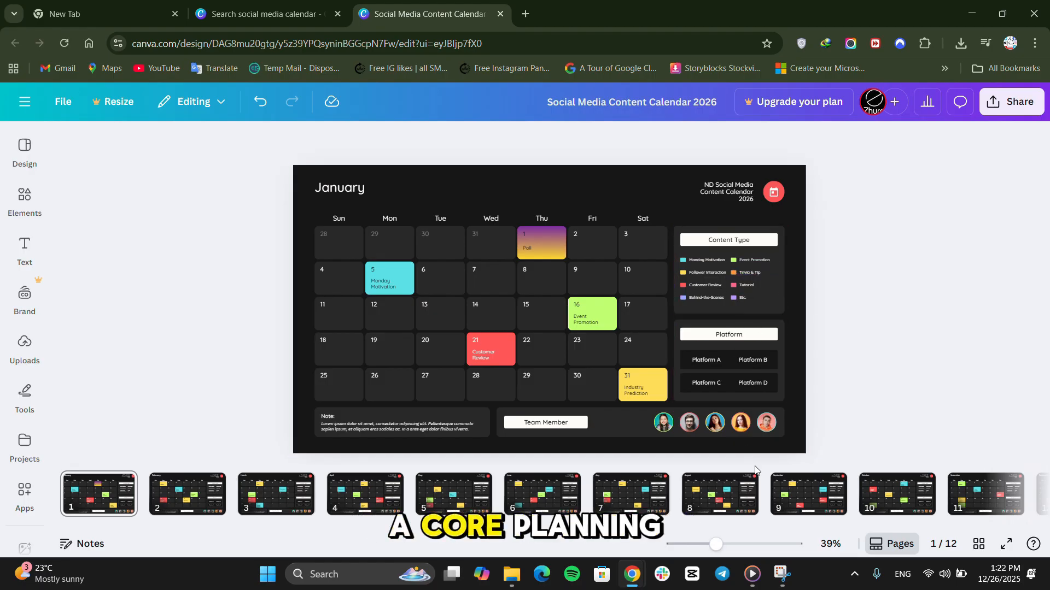
# Examine the January page up close, covering the date grid, content types, platforms, note and team member sections.
pyautogui.click(740, 545)
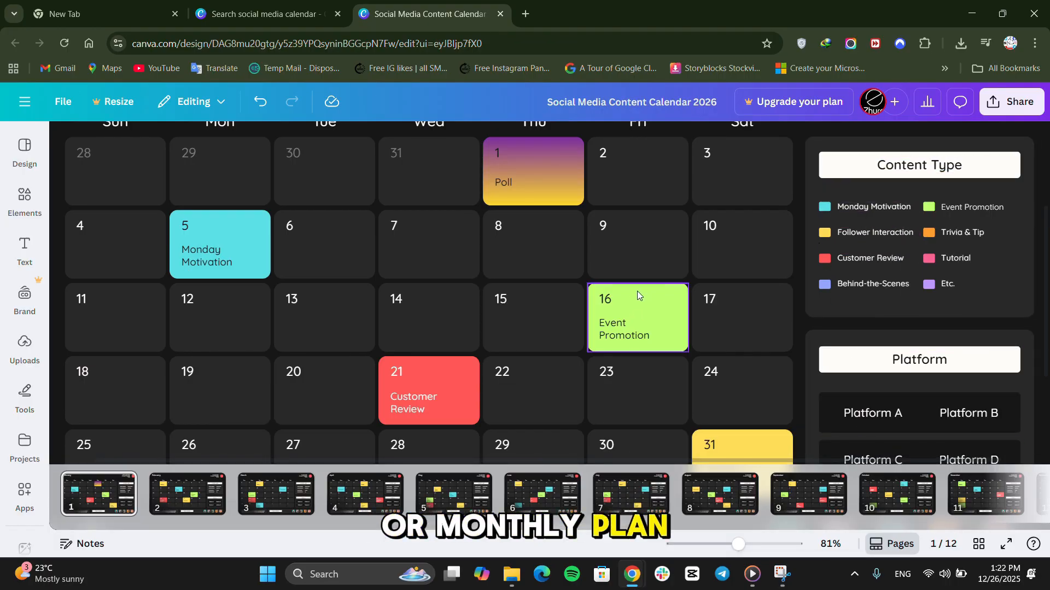
pyautogui.scroll(-3, 637, 291)
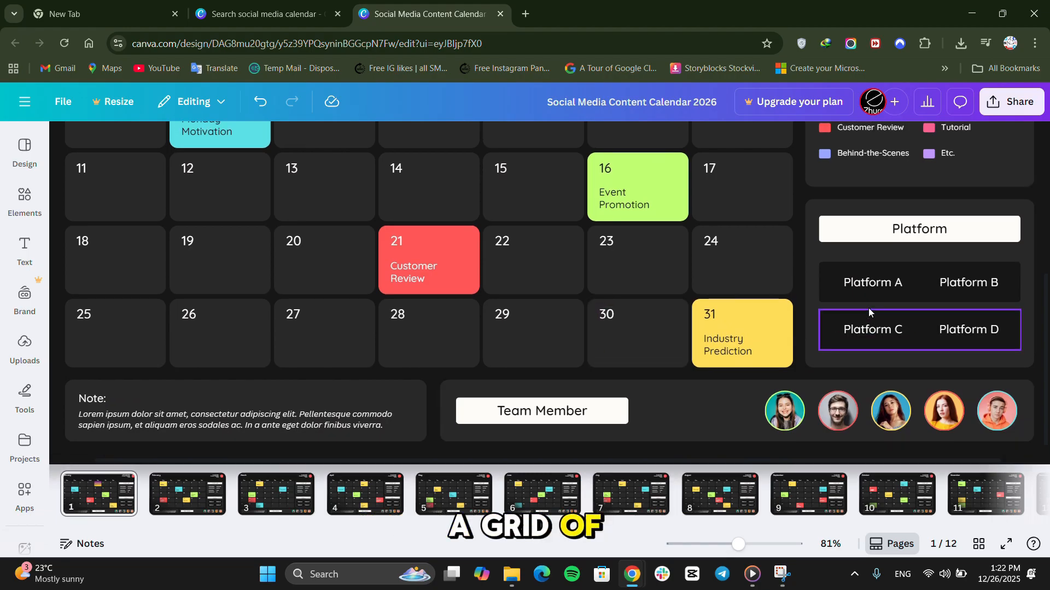
pyautogui.scroll(5, 868, 307)
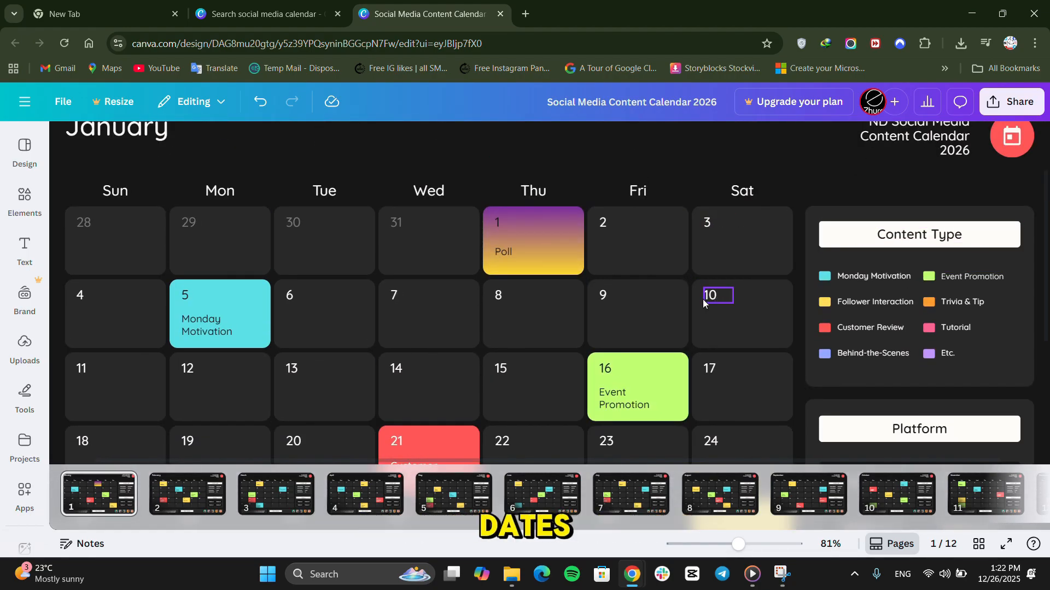
pyautogui.scroll(-5, 605, 299)
pyautogui.scroll(2, 555, 313)
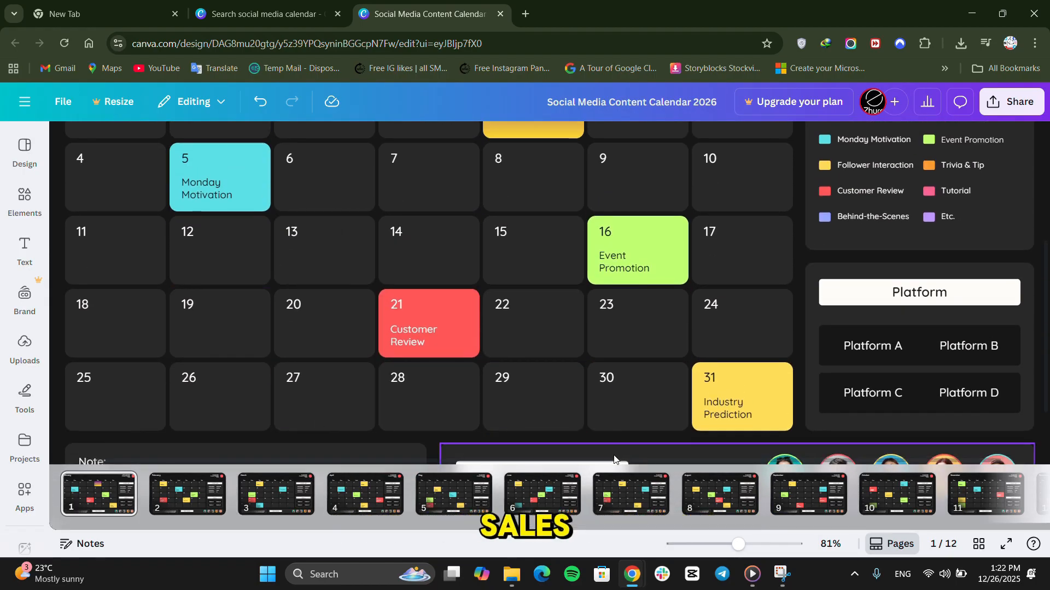
pyautogui.hscroll(3, 524, 495)
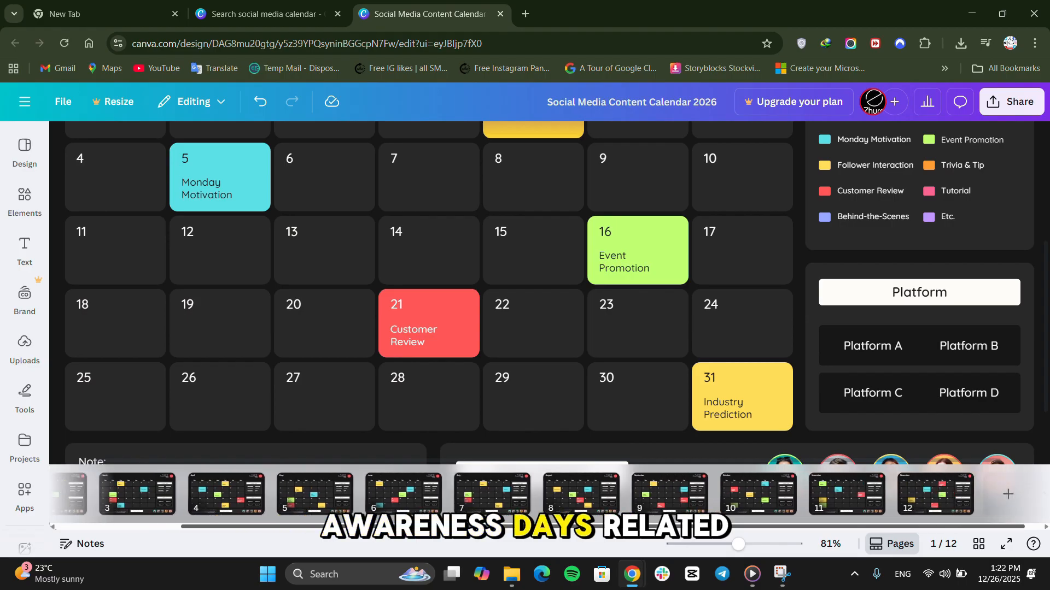
pyautogui.scroll(-2, 555, 310)
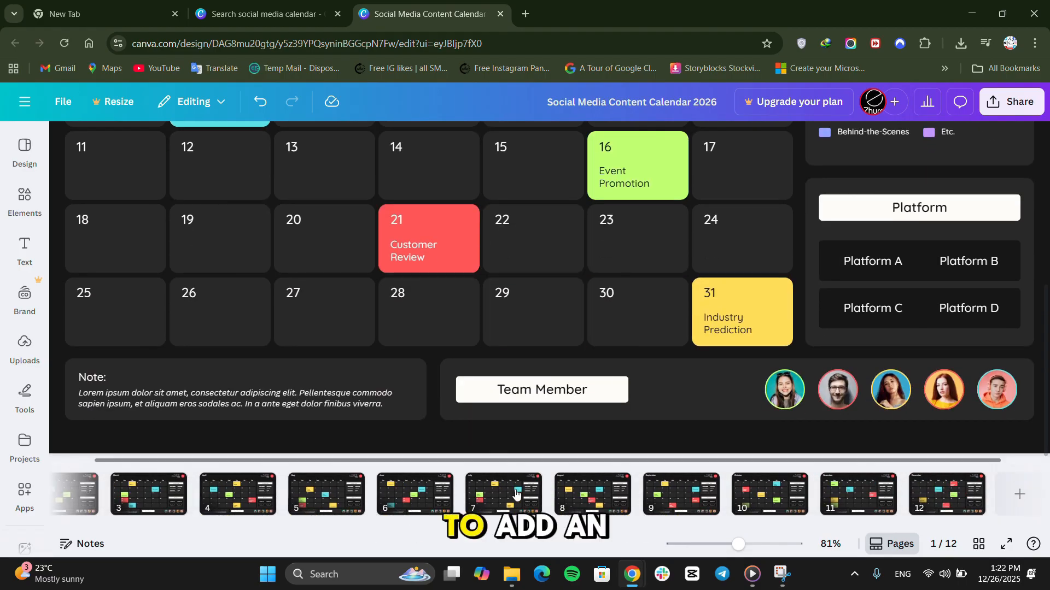
pyautogui.hscroll(-1, 579, 405)
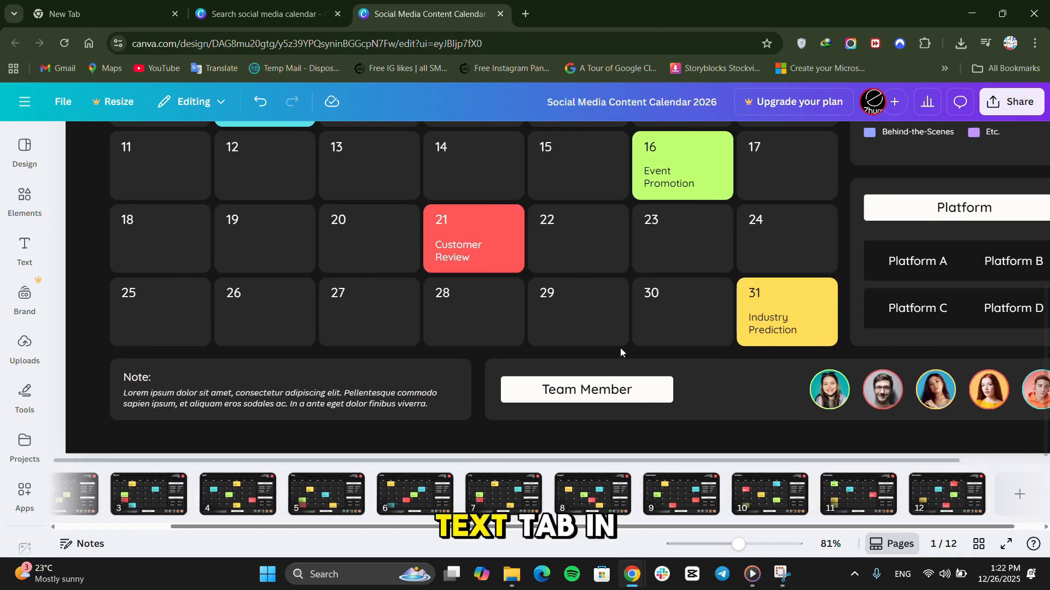
pyautogui.scroll(3, 620, 345)
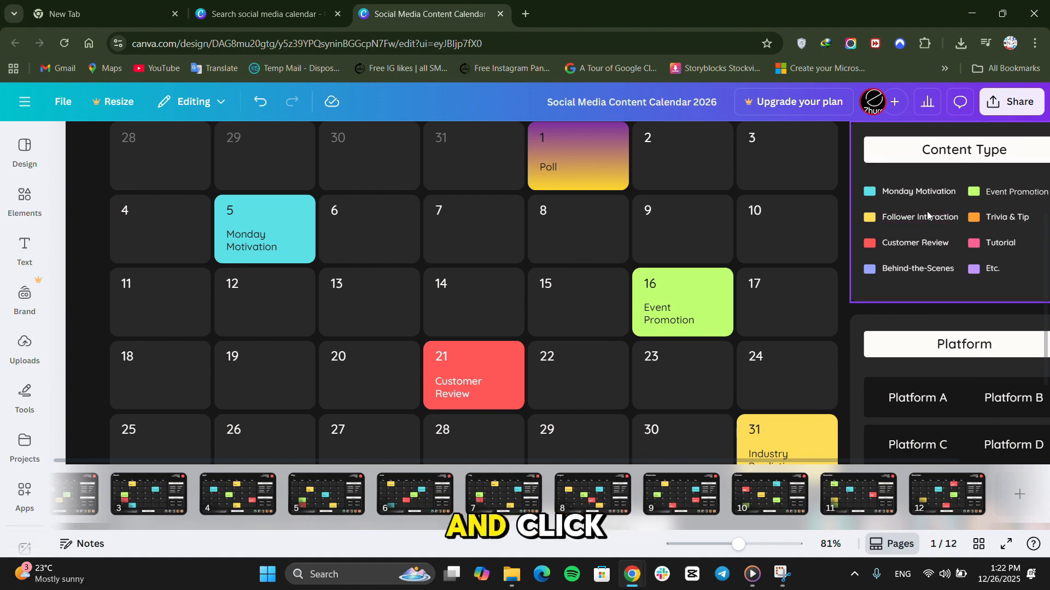
# Add a body text box reading "Holiday" and place it over the January 13 cell.
pyautogui.click(28, 254)
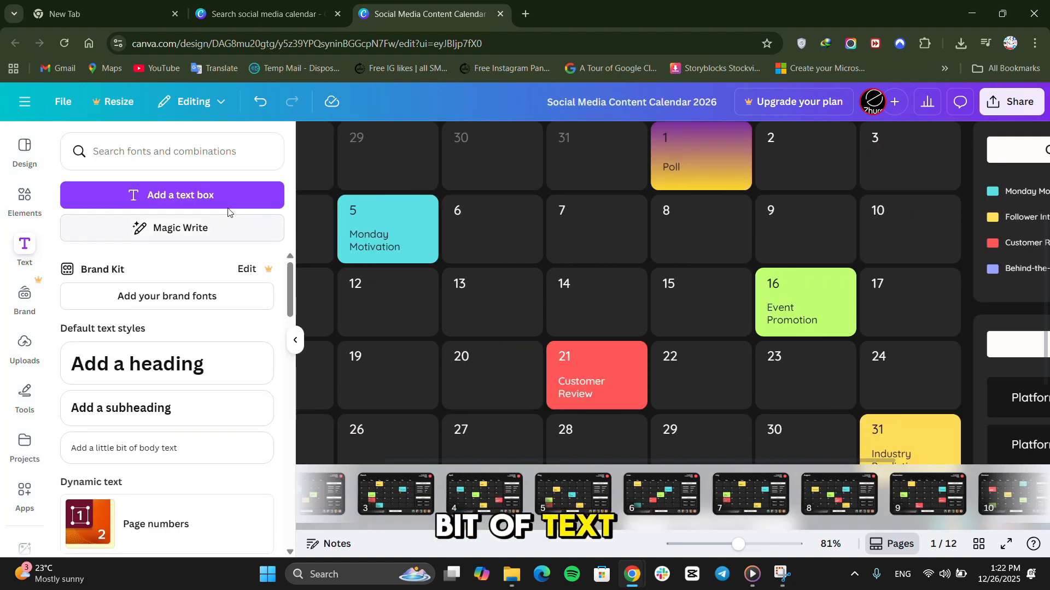
pyautogui.click(222, 451)
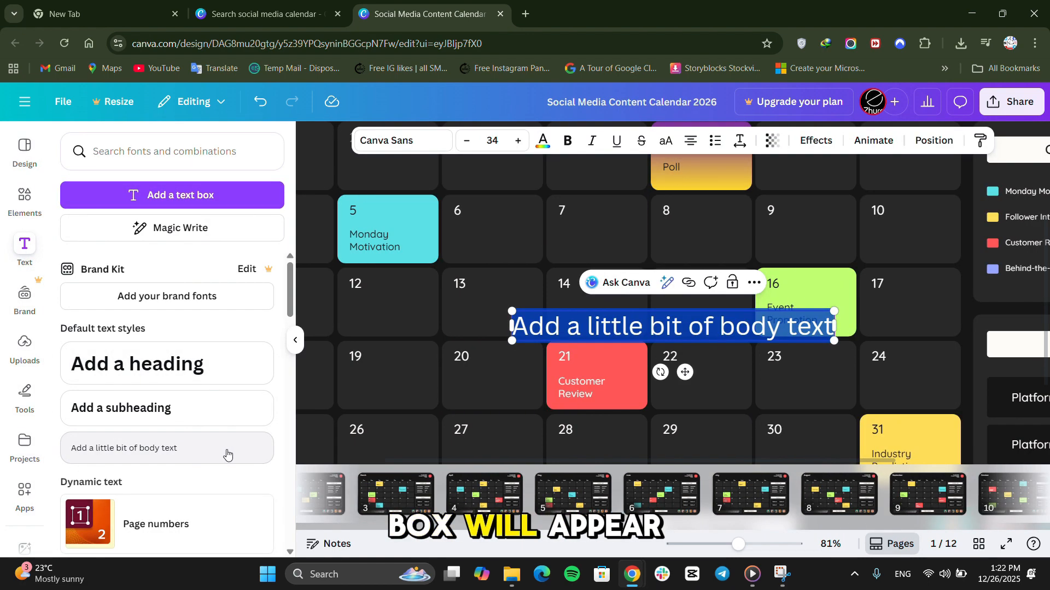
pyautogui.moveTo(682, 372); pyautogui.dragTo(618, 360)
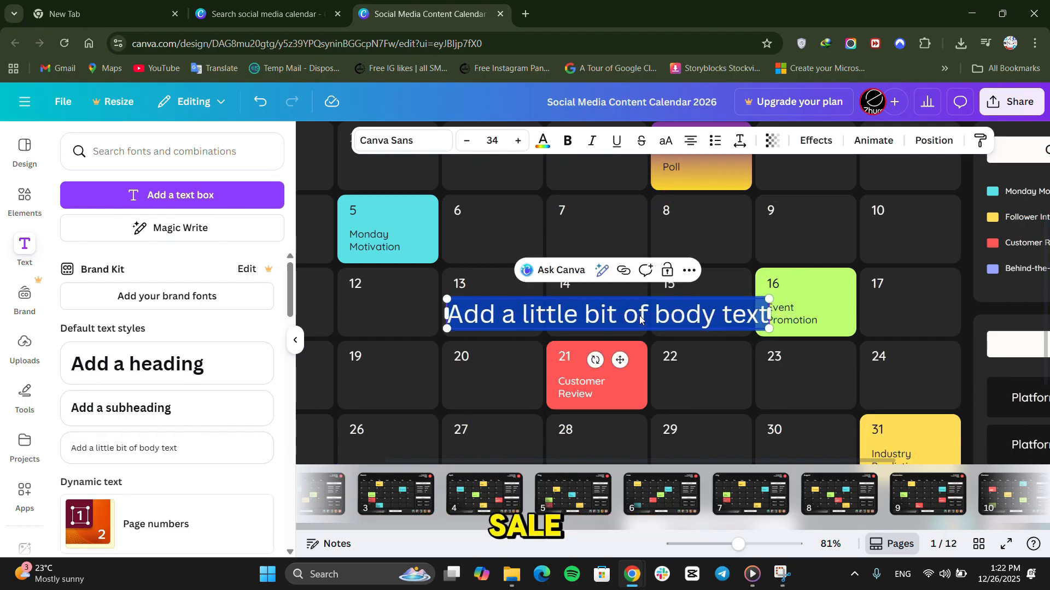
pyautogui.write('Holiday')
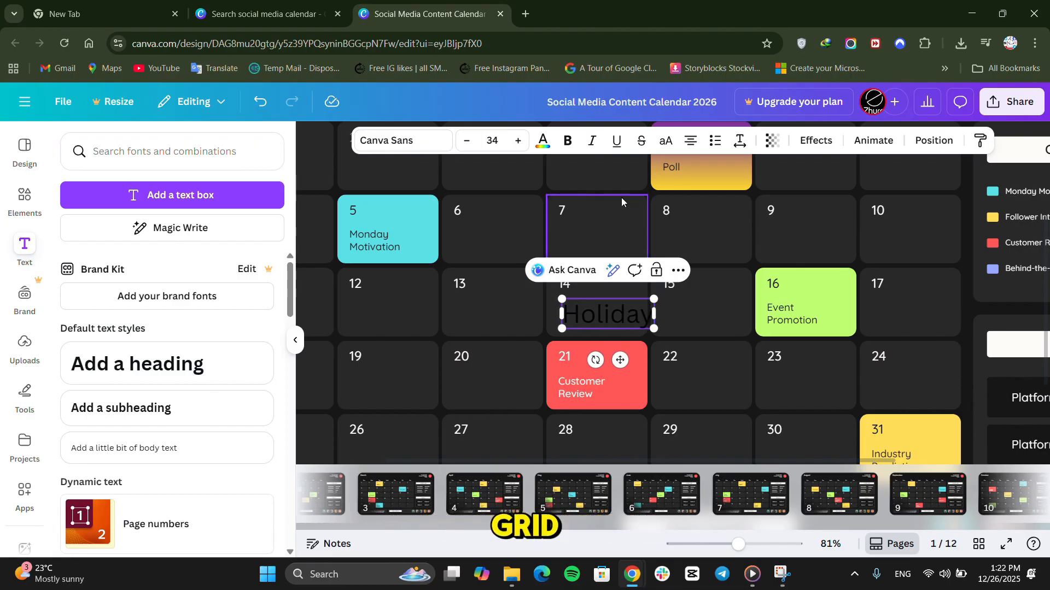
pyautogui.moveTo(620, 359); pyautogui.dragTo(507, 361)
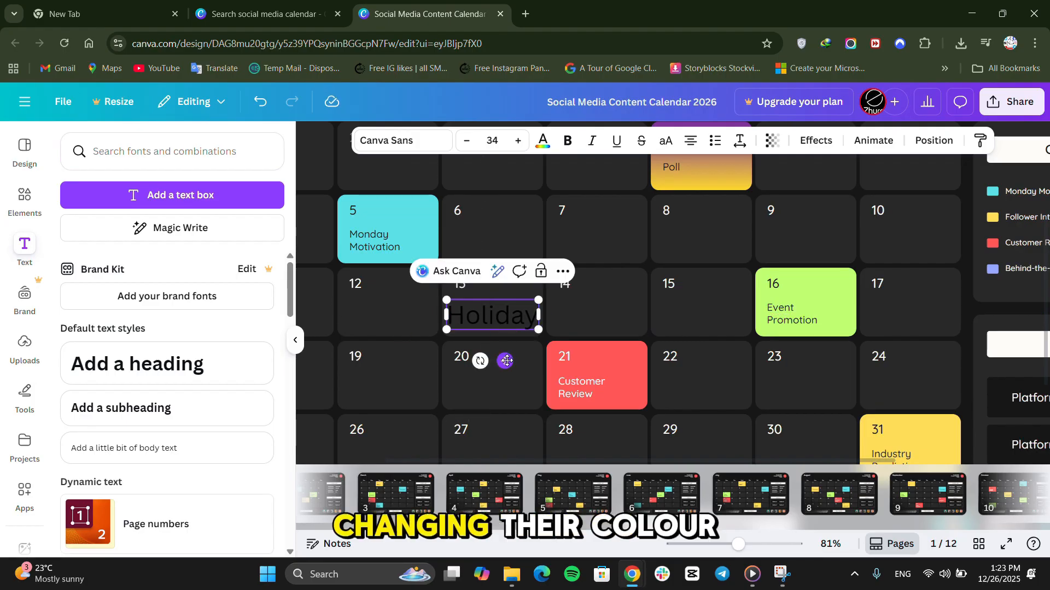
# Color the "Holiday" text coral red (#ff5757).
pyautogui.click(543, 141)
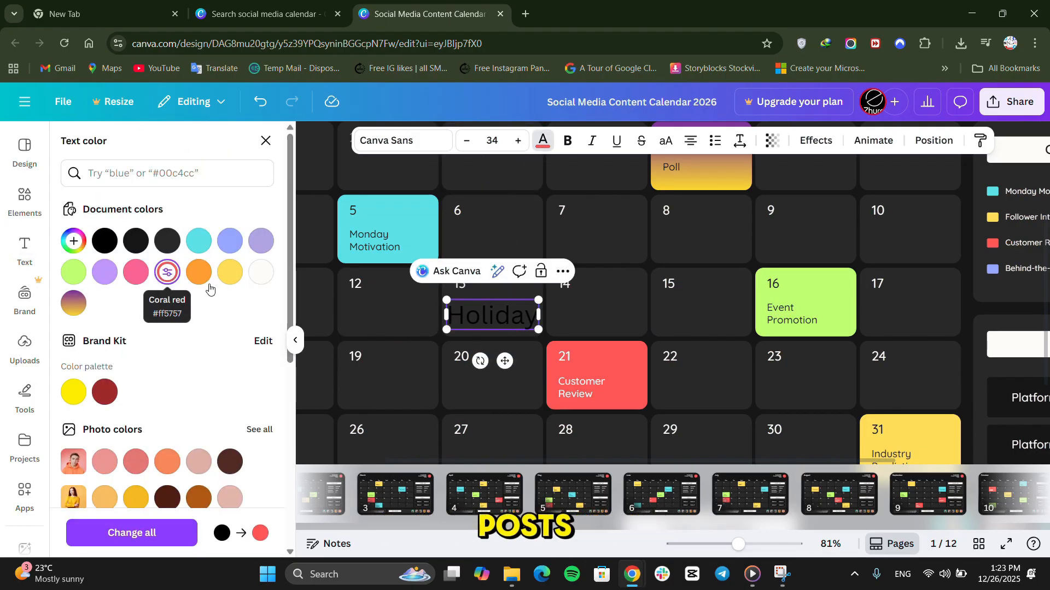
pyautogui.doubleClick(503, 318)
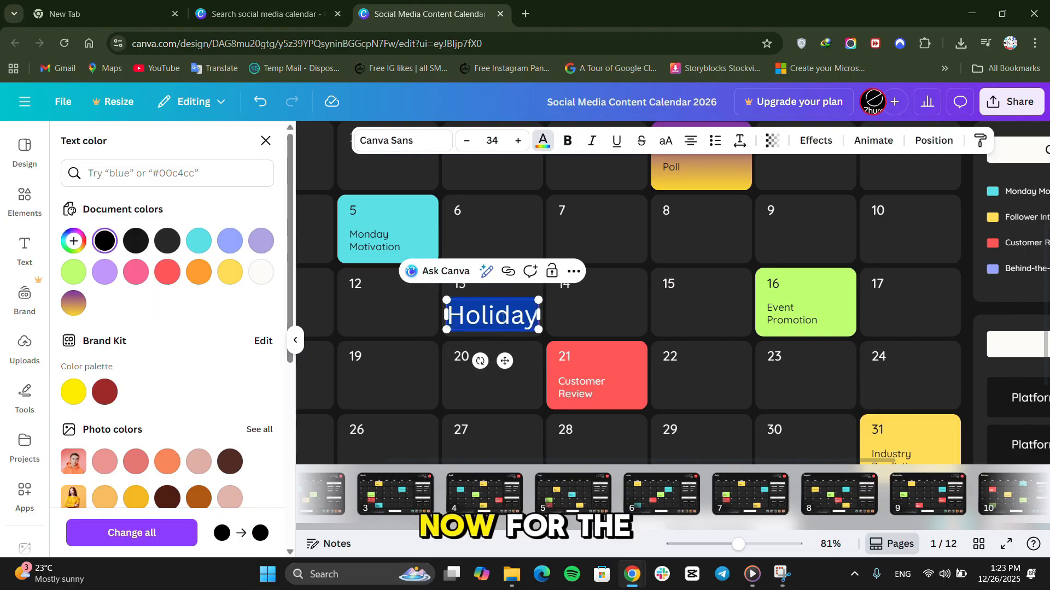
pyautogui.click(169, 274)
pyautogui.click(566, 324)
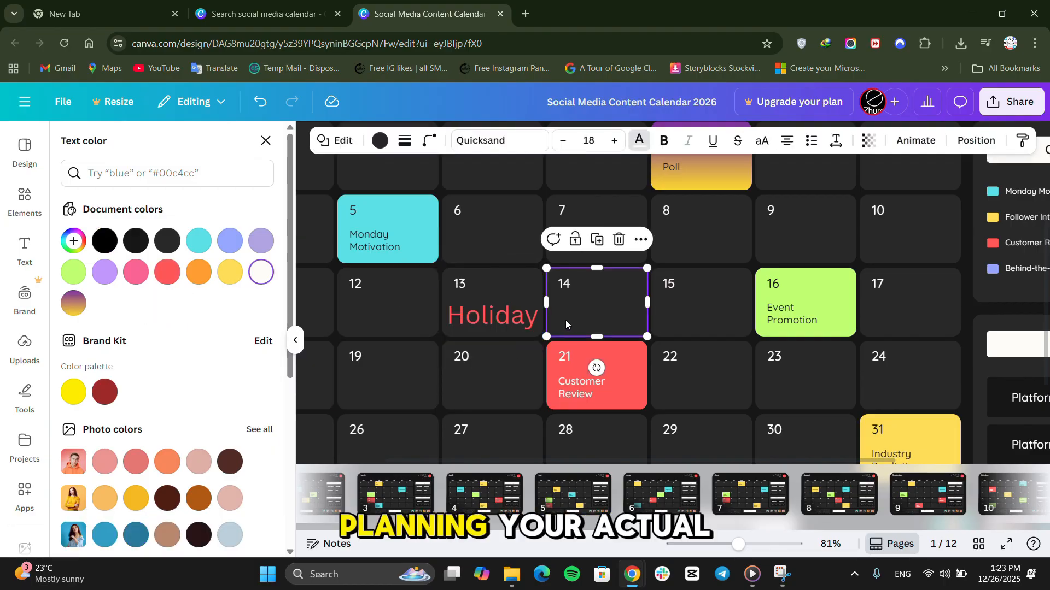
# Shrink the "Holiday" text to size 22.1 and position it under the date inside the January 13 cell.
pyautogui.click(490, 323)
pyautogui.moveTo(538, 301); pyautogui.dragTo(503, 316)
pyautogui.moveTo(488, 361); pyautogui.dragTo(490, 362)
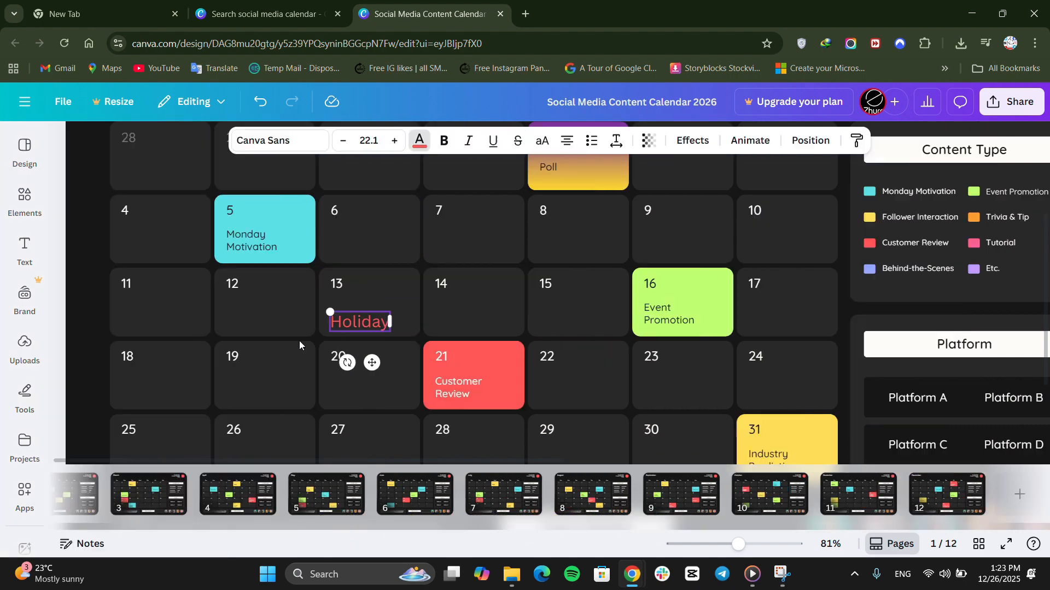
pyautogui.click(296, 340)
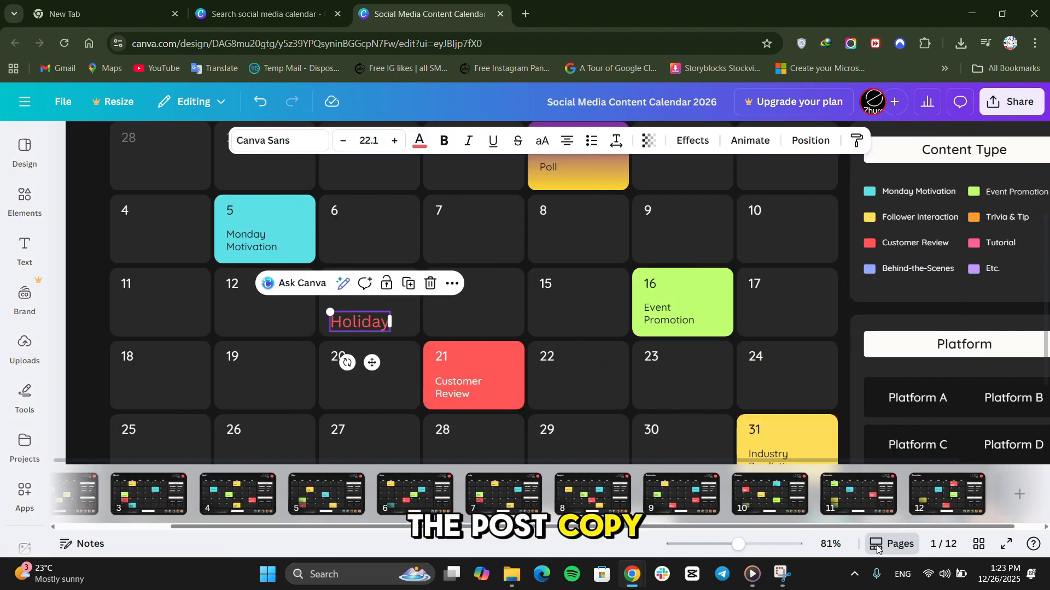
# Review the whole January page, including the calendar entries, content types, platforms and team member sections.
pyautogui.moveTo(739, 545); pyautogui.dragTo(726, 551)
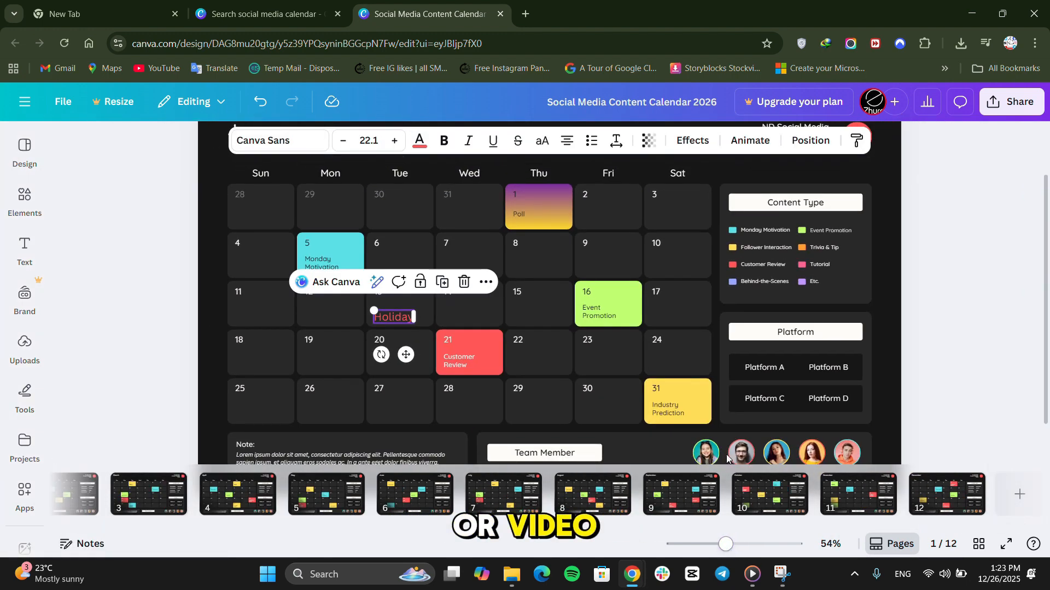
pyautogui.scroll(2, 727, 445)
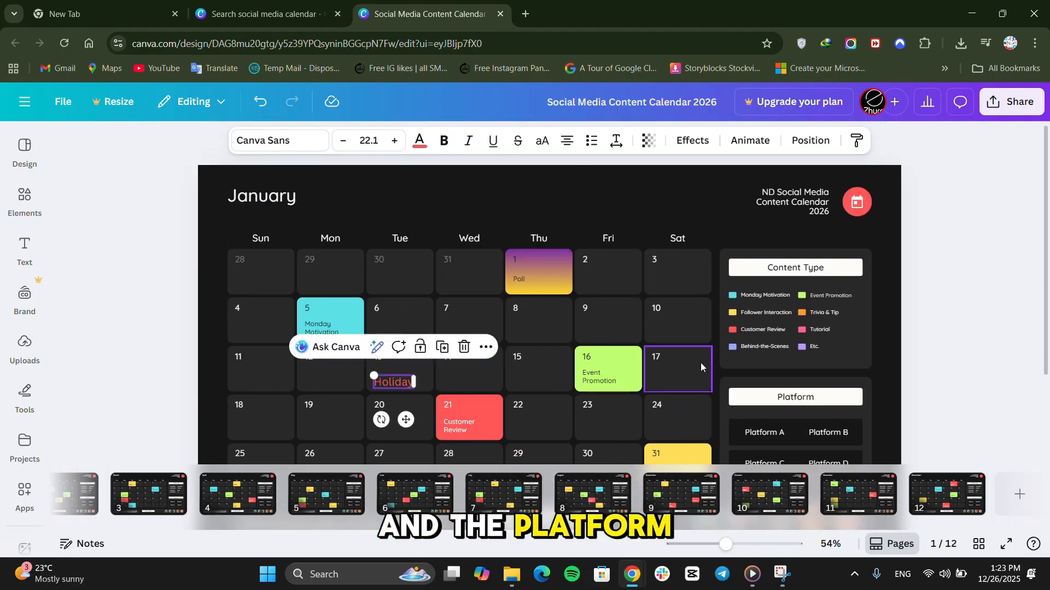
pyautogui.scroll(-3, 513, 359)
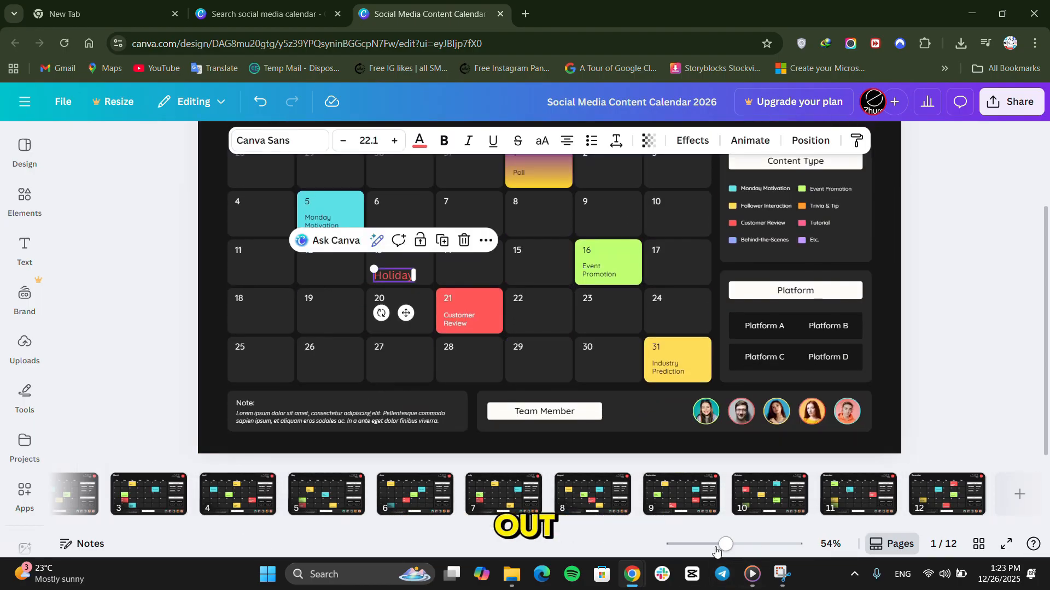
pyautogui.moveTo(717, 551); pyautogui.dragTo(713, 550)
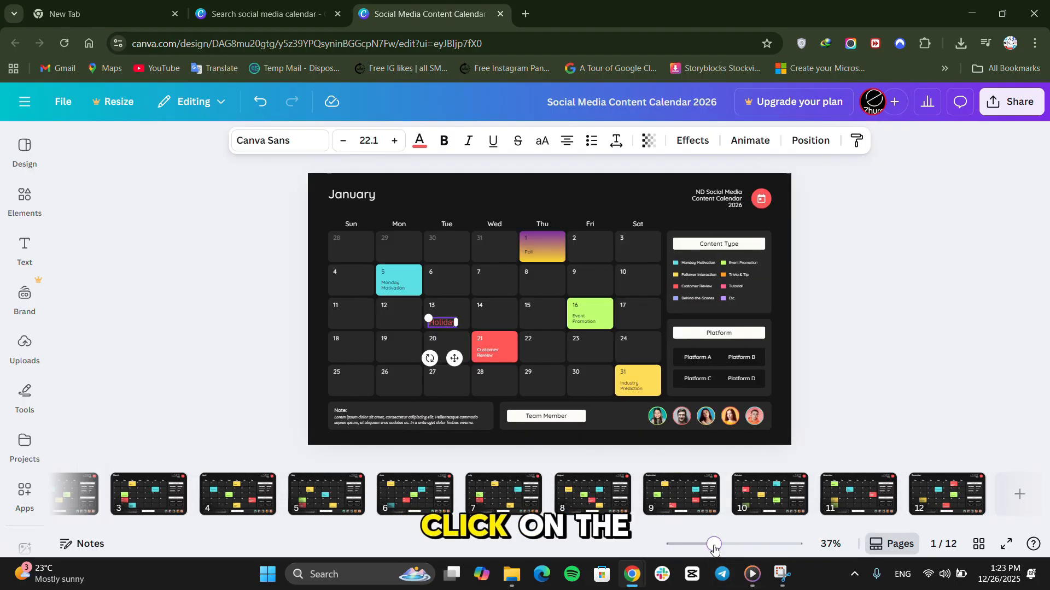
pyautogui.click(921, 307)
pyautogui.click(24, 250)
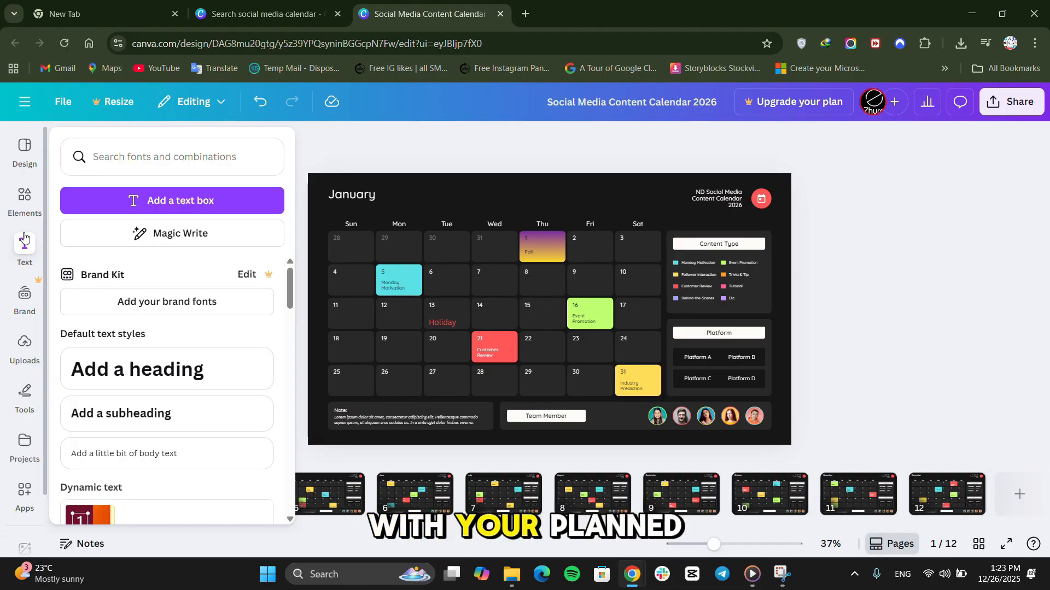
pyautogui.scroll(-4, 187, 326)
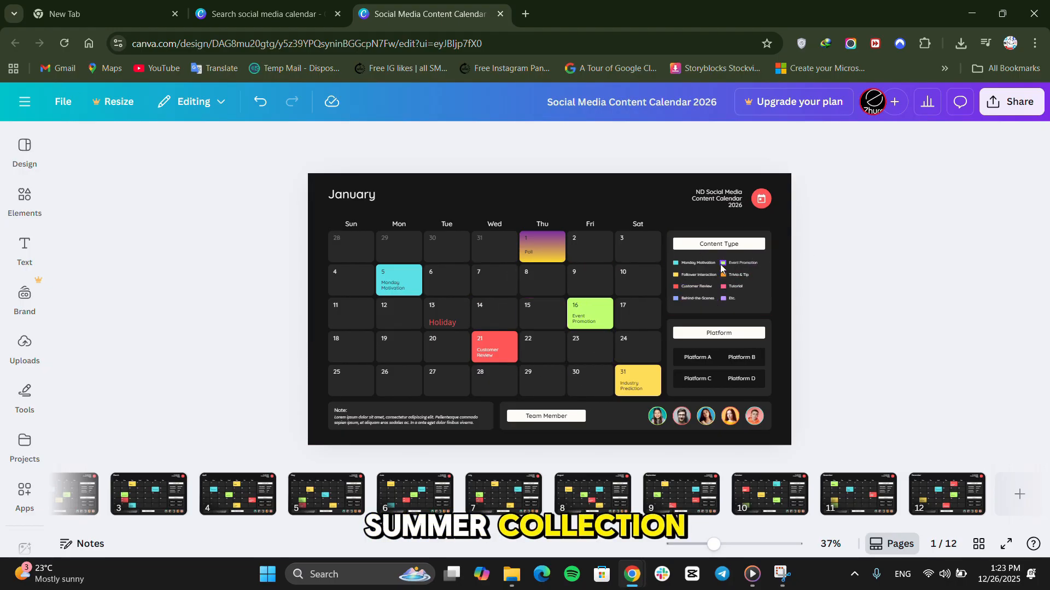
pyautogui.doubleClick(747, 276)
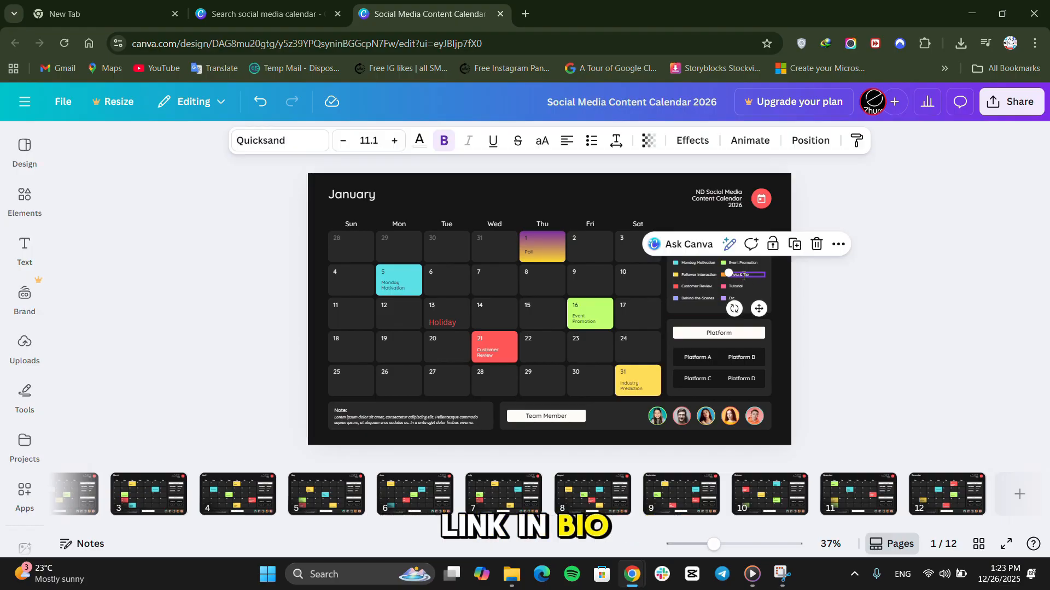
pyautogui.click(820, 289)
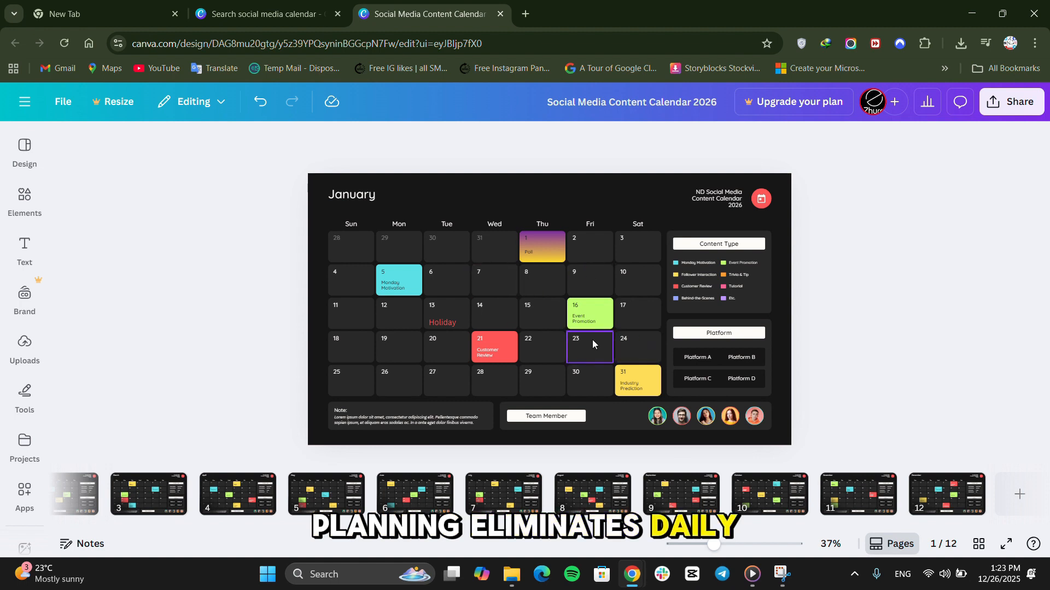
# Open the October page and upload the logo image photo_2024-01-02_09-15-32-removebg-preview.png from the Downloads folder.
pyautogui.click(772, 488)
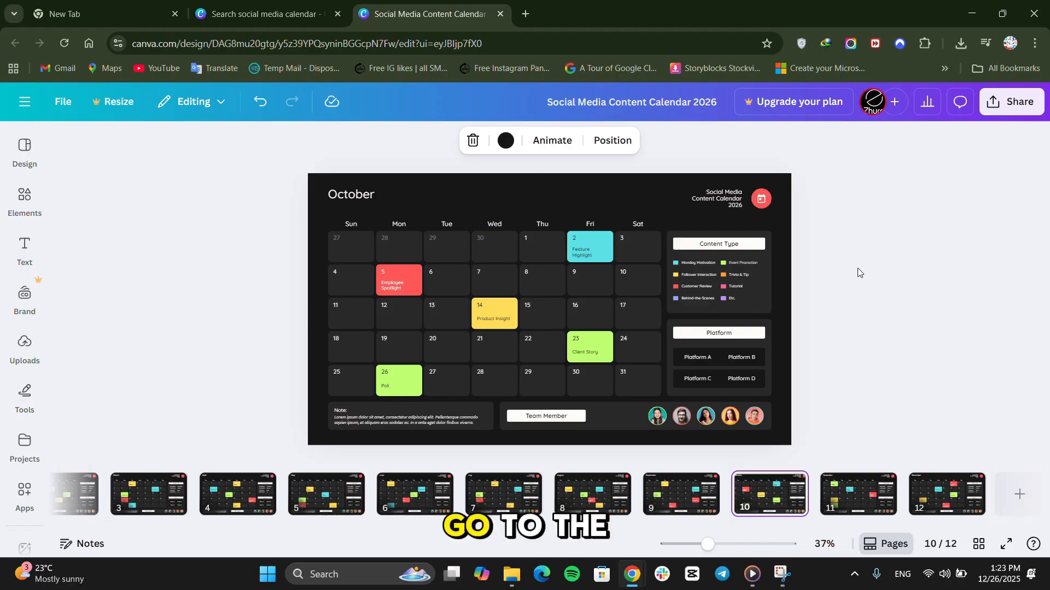
pyautogui.click(820, 342)
pyautogui.click(24, 346)
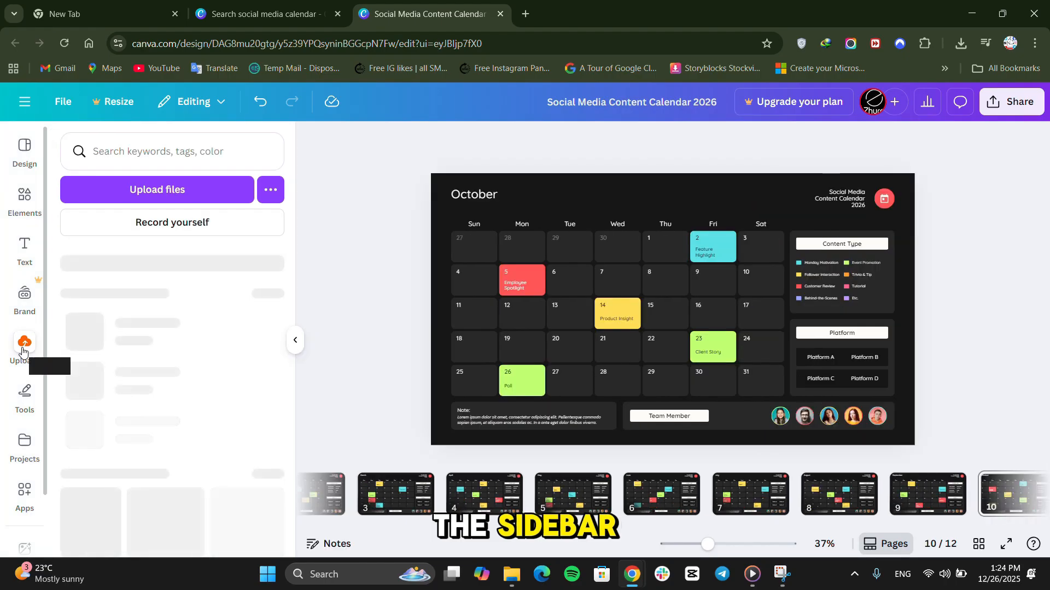
pyautogui.click(200, 193)
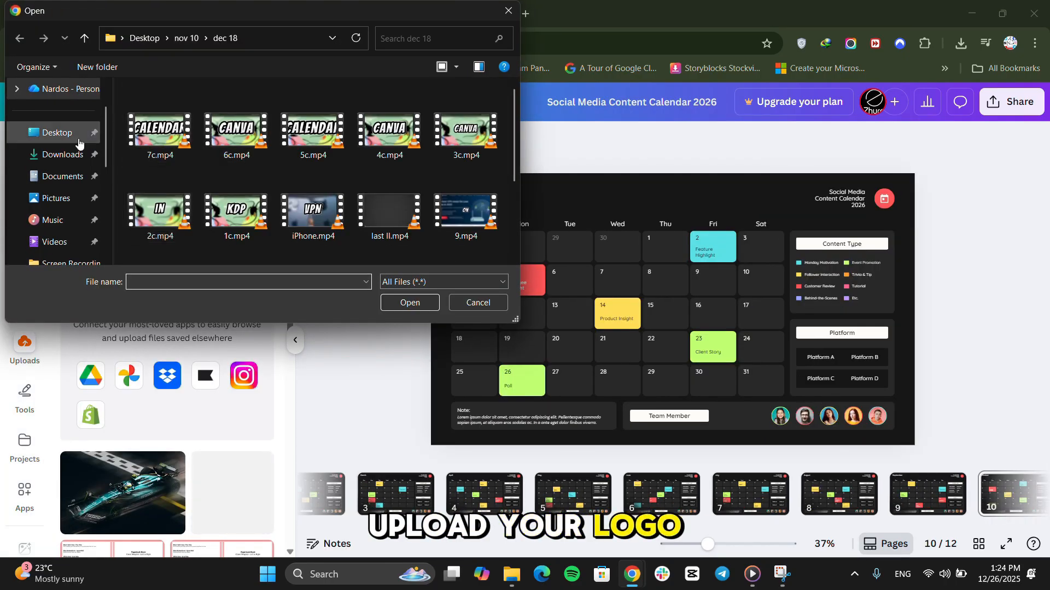
pyautogui.click(72, 155)
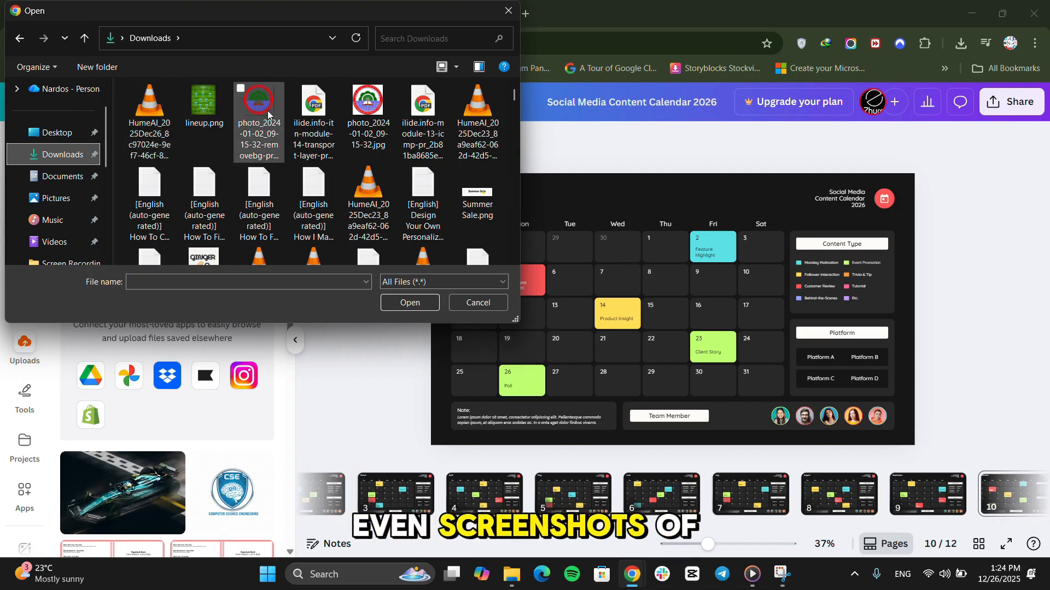
pyautogui.click(268, 114)
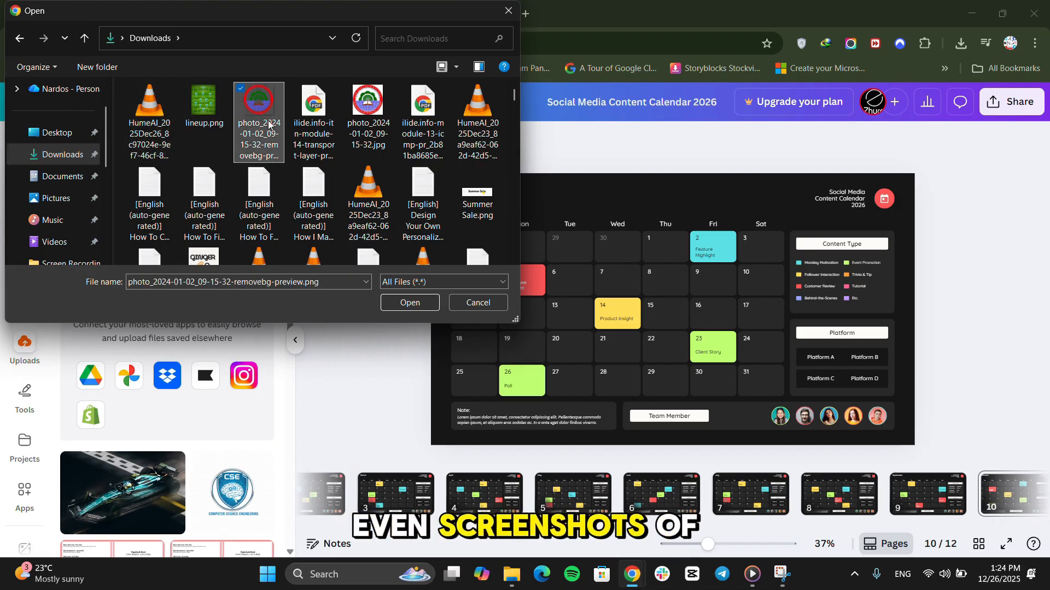
pyautogui.click(399, 297)
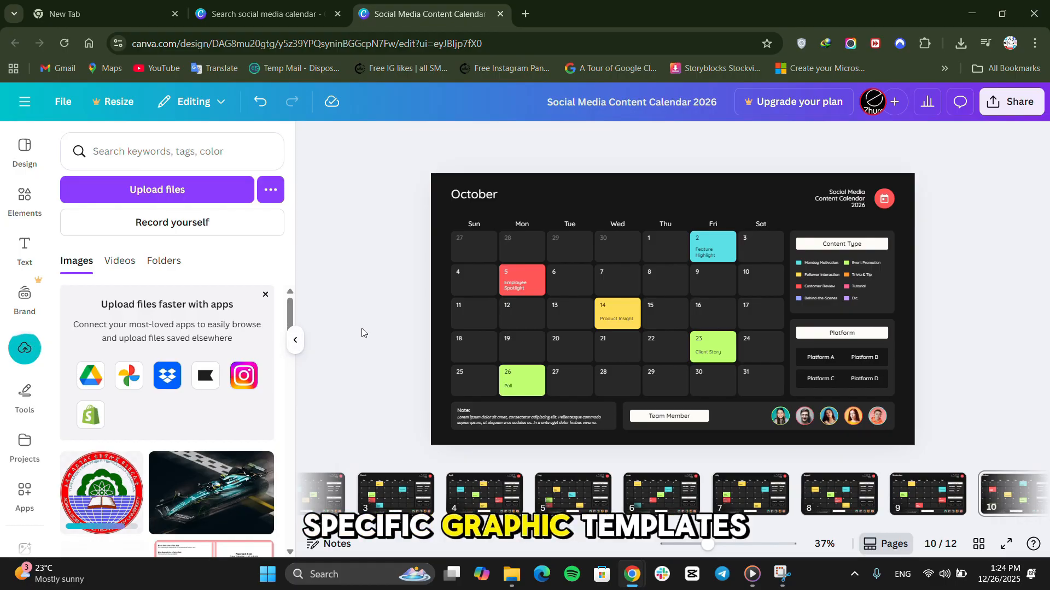
# Place the uploaded logo on the October page and shrink it to a small emblem beside the "October" title.
pyautogui.moveTo(103, 492); pyautogui.dragTo(523, 204)
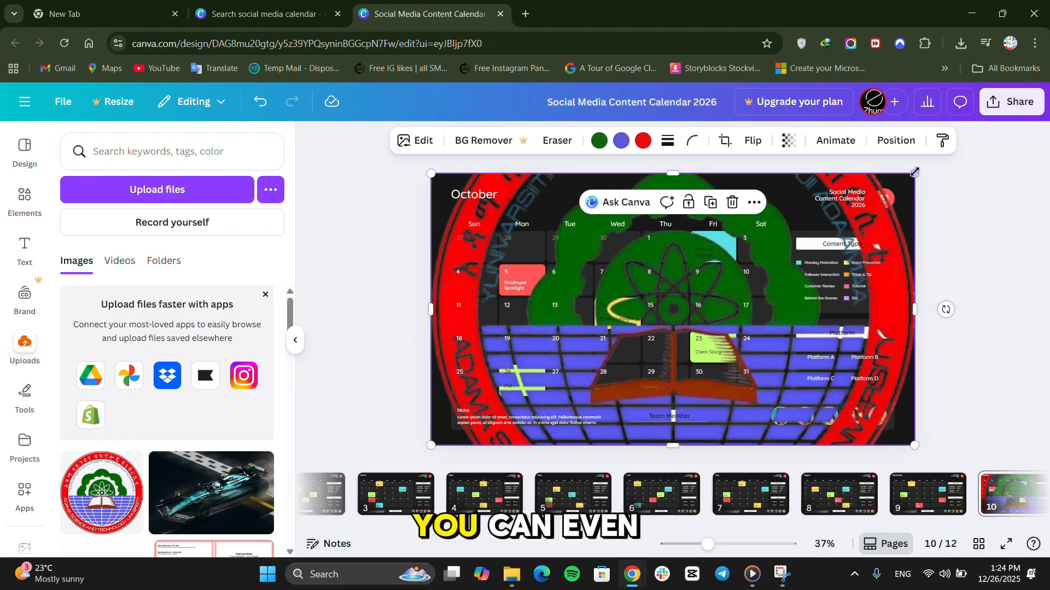
pyautogui.moveTo(914, 172); pyautogui.dragTo(531, 199)
pyautogui.click(389, 241)
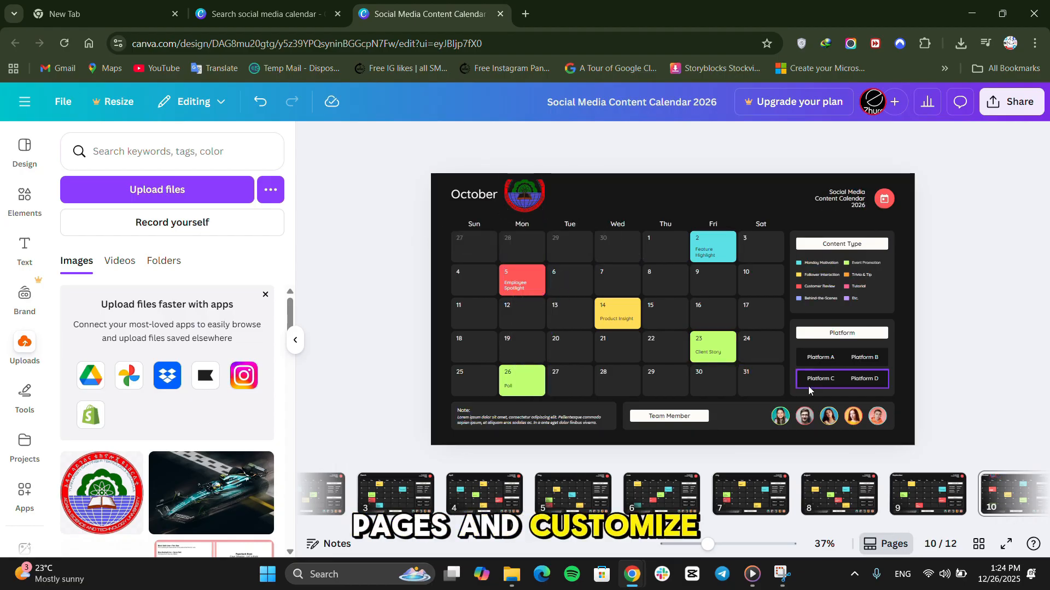
# Examine the October page's team member photos, content types and date grid, including how it sits among the neighbouring pages.
pyautogui.click(827, 418)
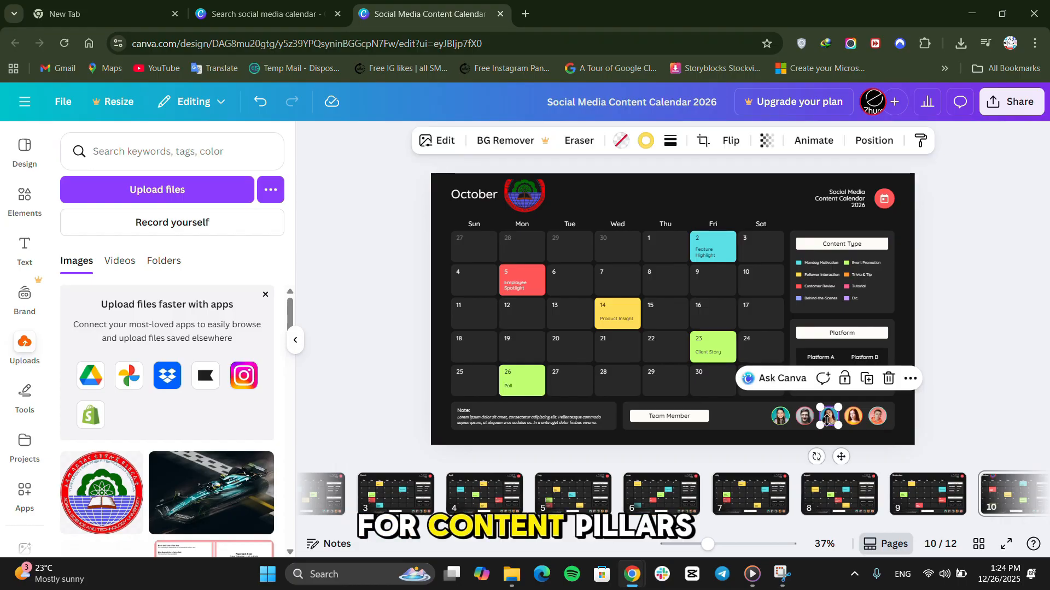
pyautogui.click(720, 439)
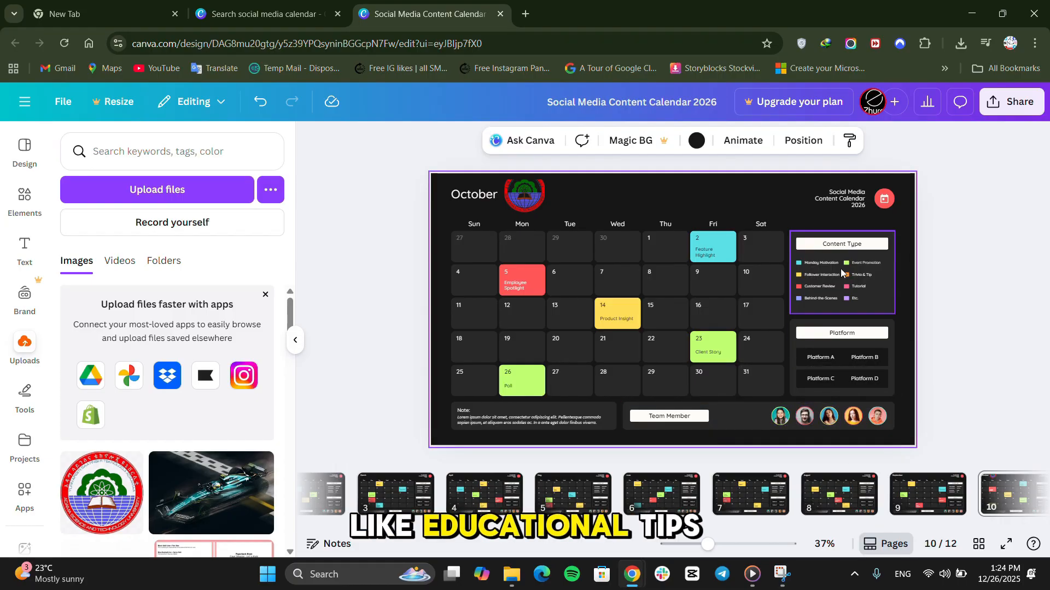
pyautogui.scroll(5, 841, 271)
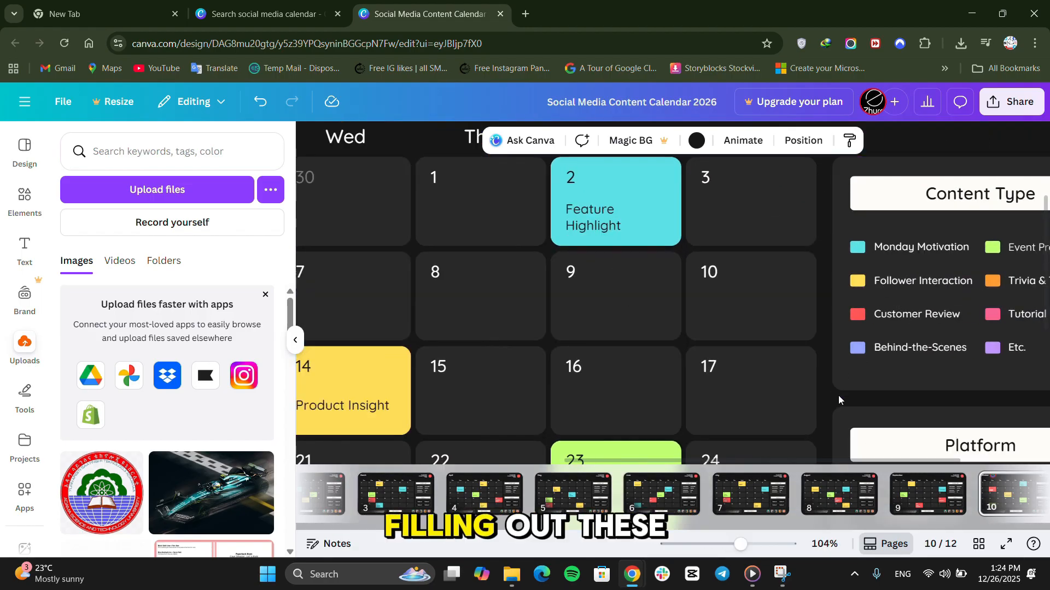
pyautogui.moveTo(819, 401); pyautogui.dragTo(829, 396)
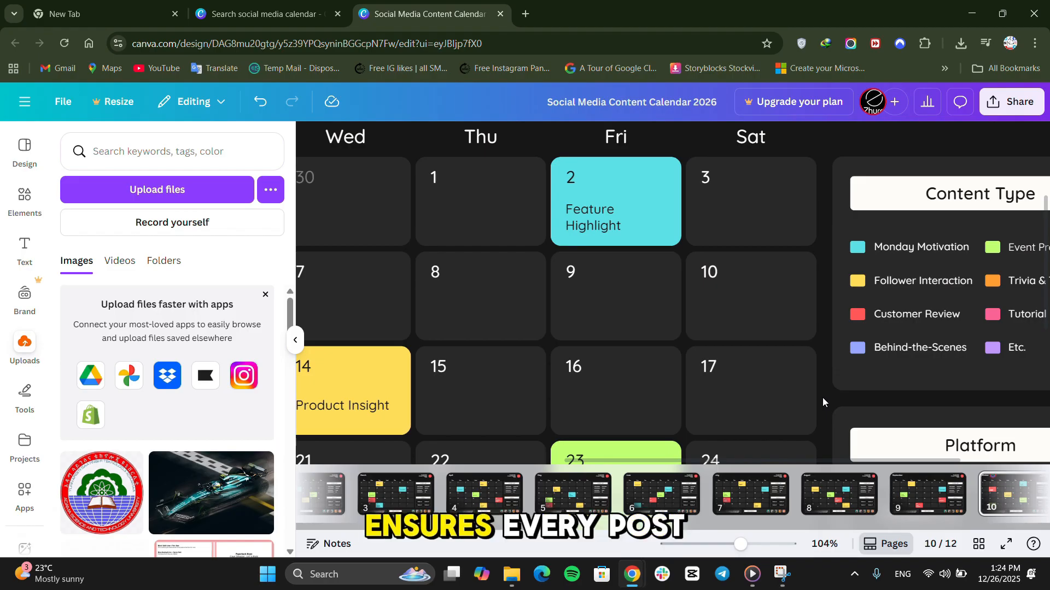
pyautogui.click(891, 544)
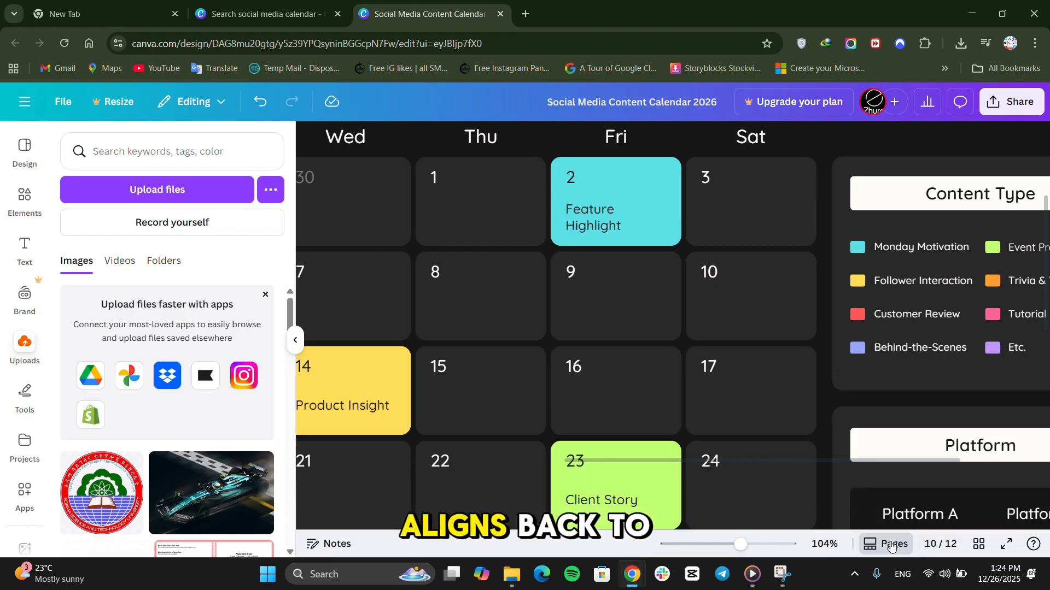
pyautogui.scroll(-3, 703, 412)
pyautogui.scroll(4, 704, 411)
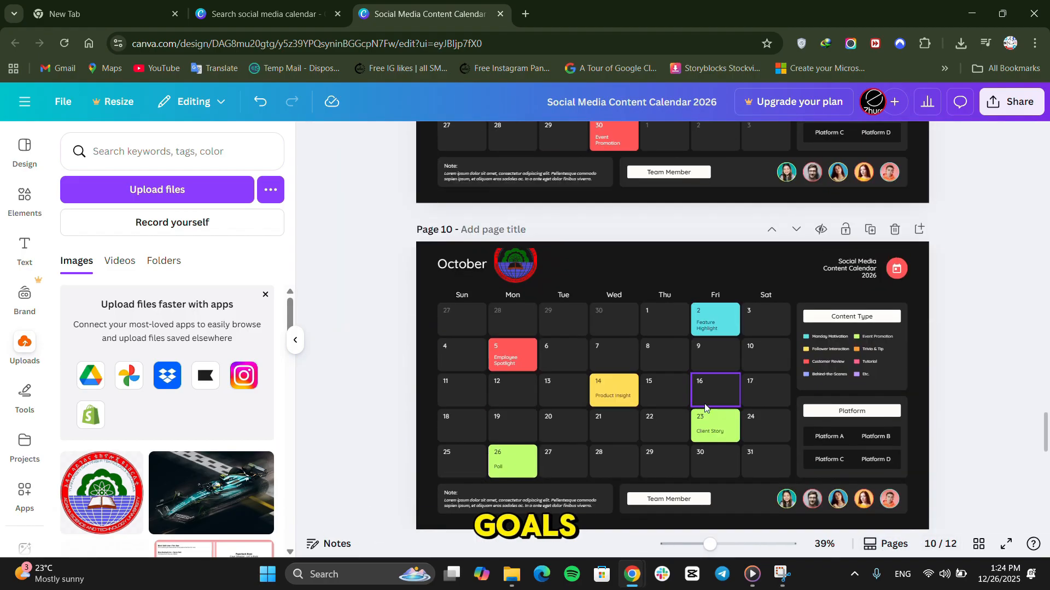
pyautogui.scroll(5, 861, 347)
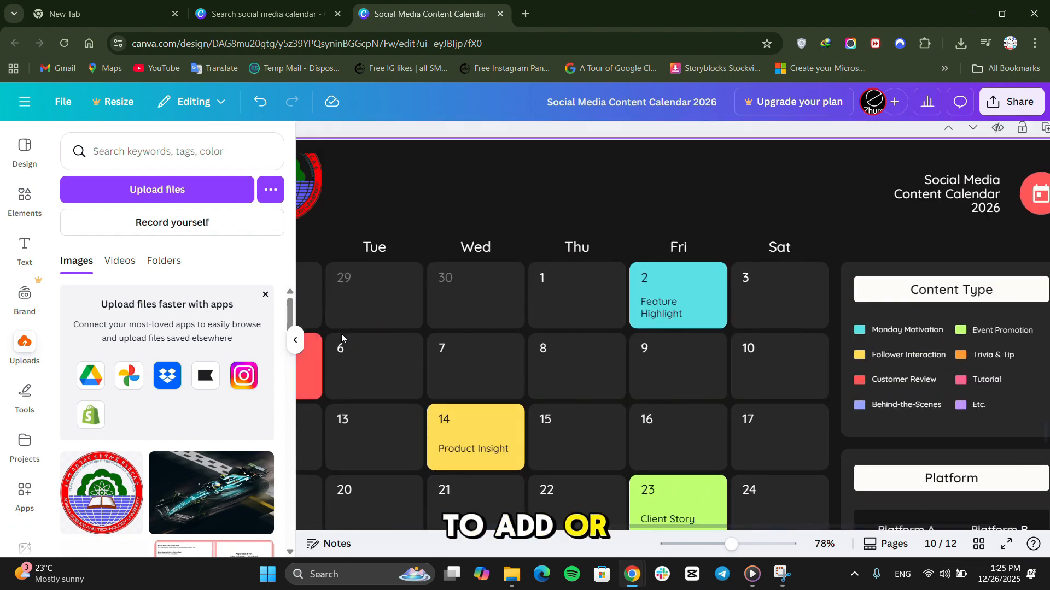
# Delete the "Etc." label and its purple color square from the Content Type legend on the October page.
pyautogui.click(295, 340)
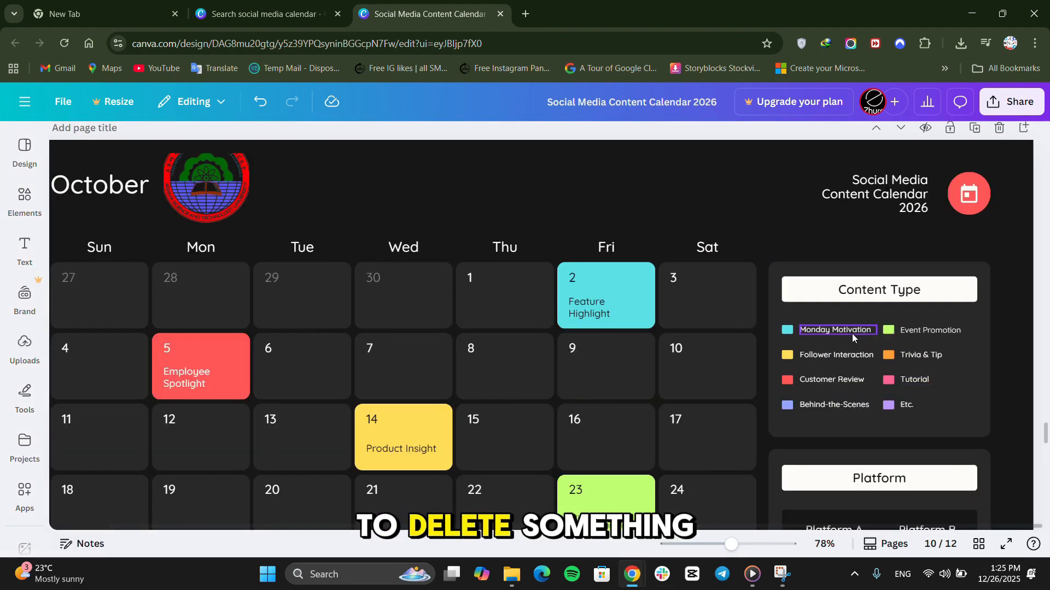
pyautogui.click(906, 405)
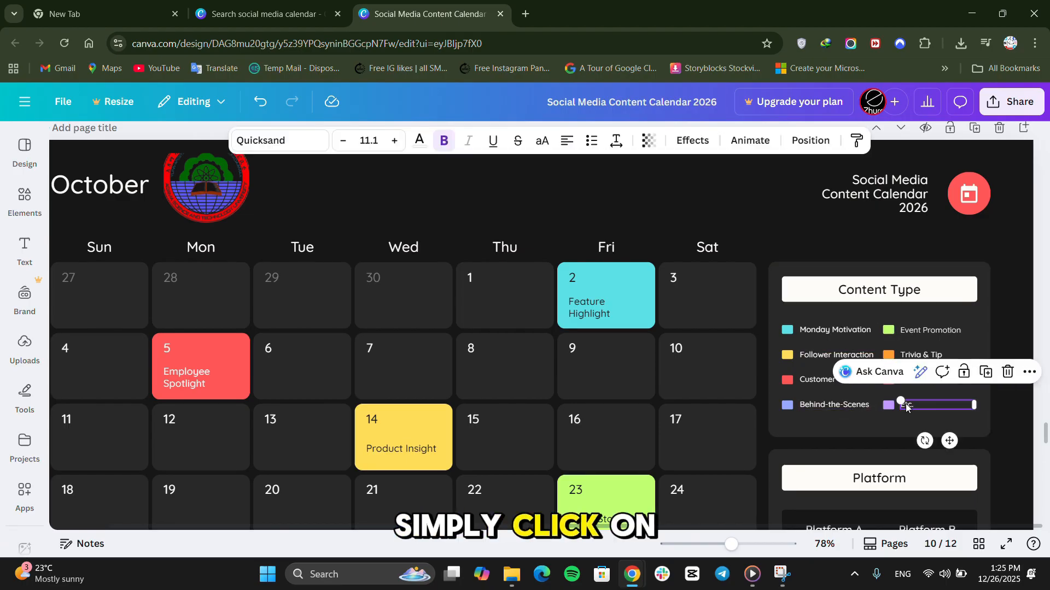
pyautogui.press('Delete')
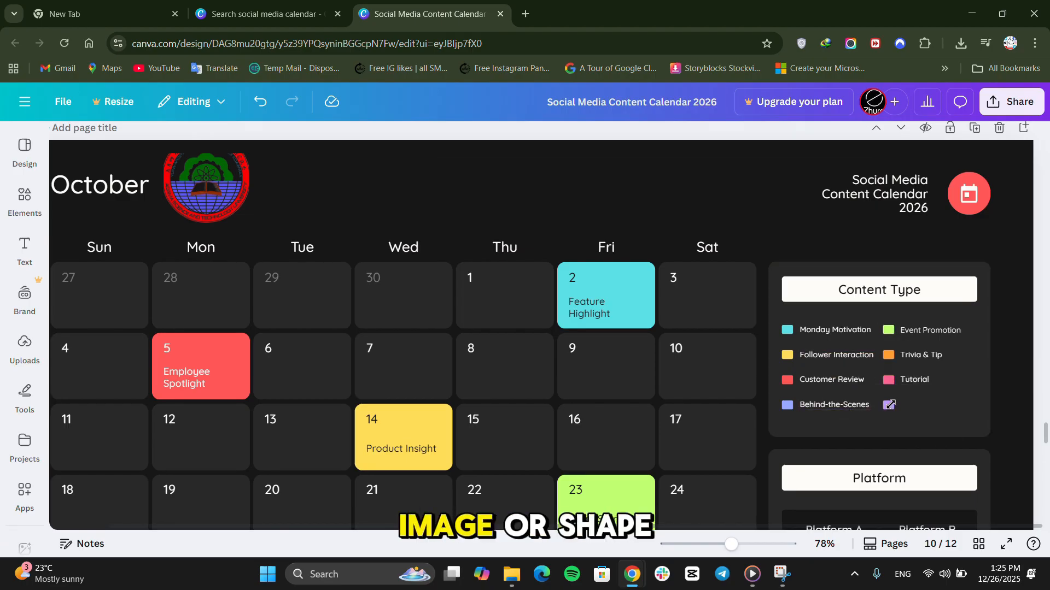
pyautogui.click(889, 405)
pyautogui.press('Delete')
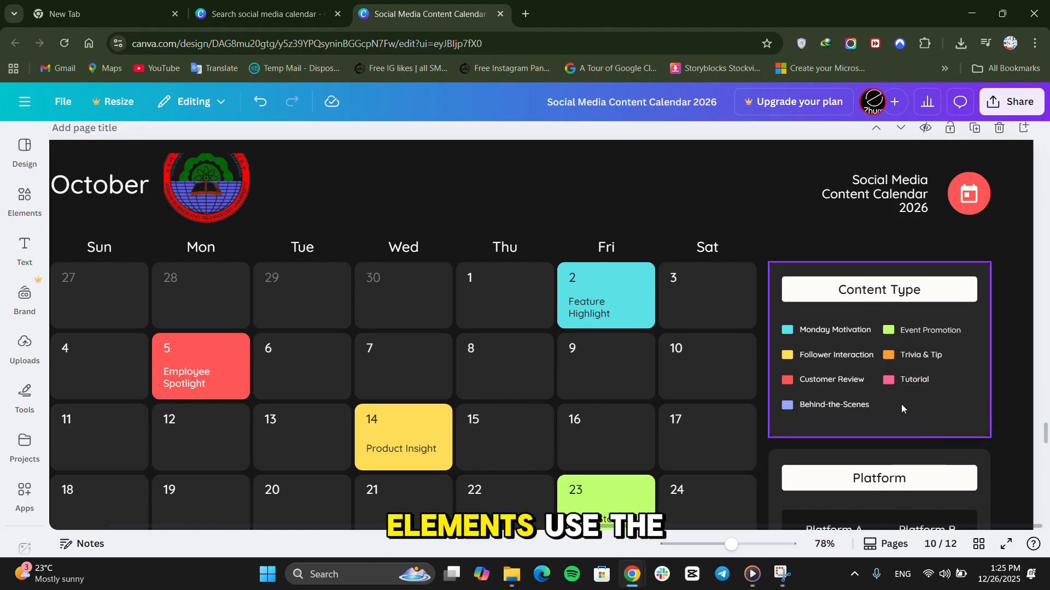
# Search the design elements for "instagram".
pyautogui.click(25, 148)
pyautogui.click(27, 196)
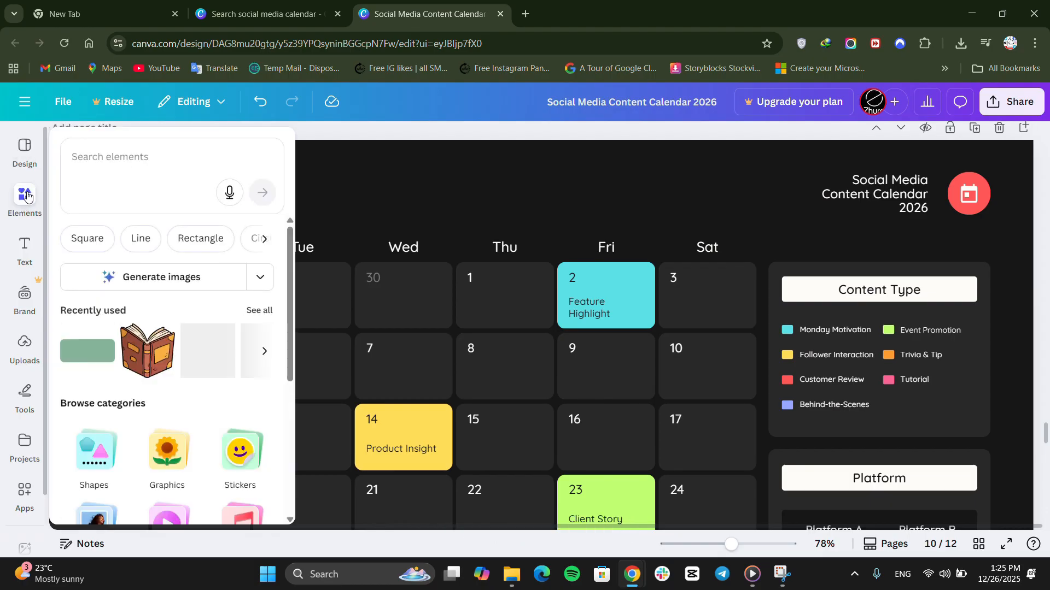
pyautogui.click(123, 166)
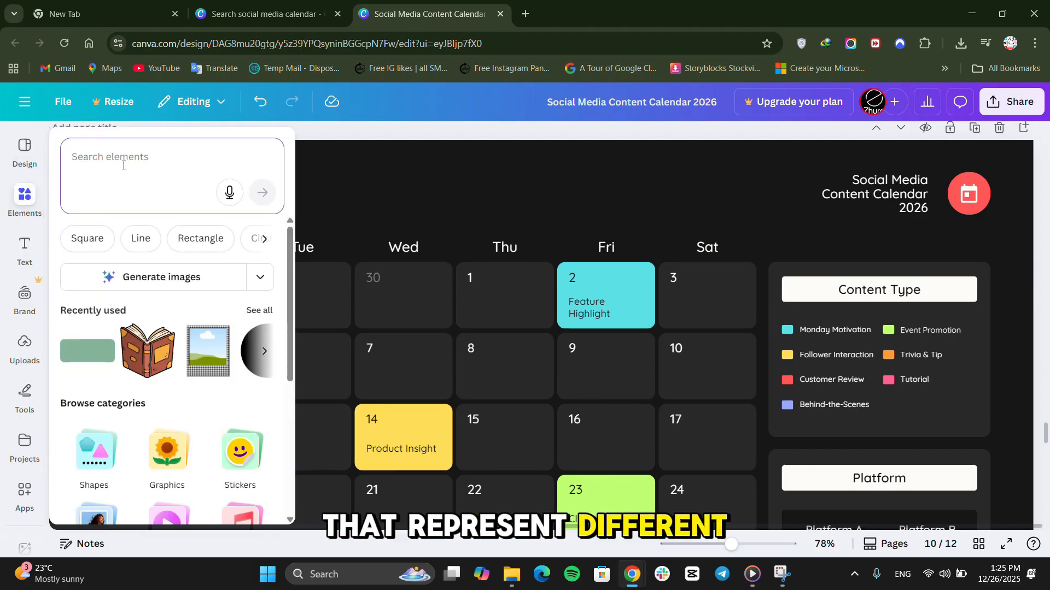
pyautogui.write('icon')
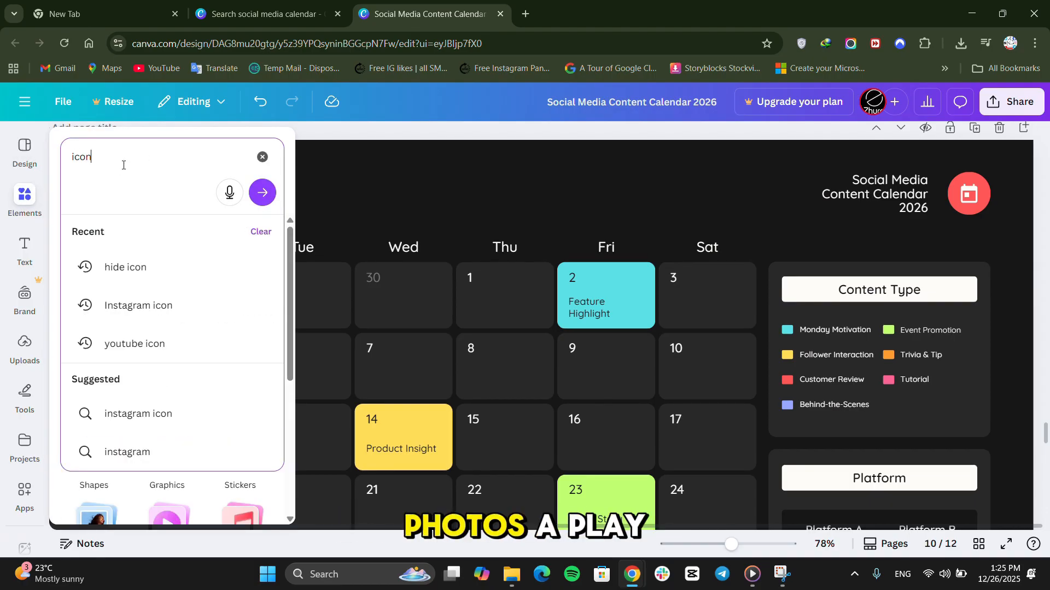
pyautogui.write('instag')
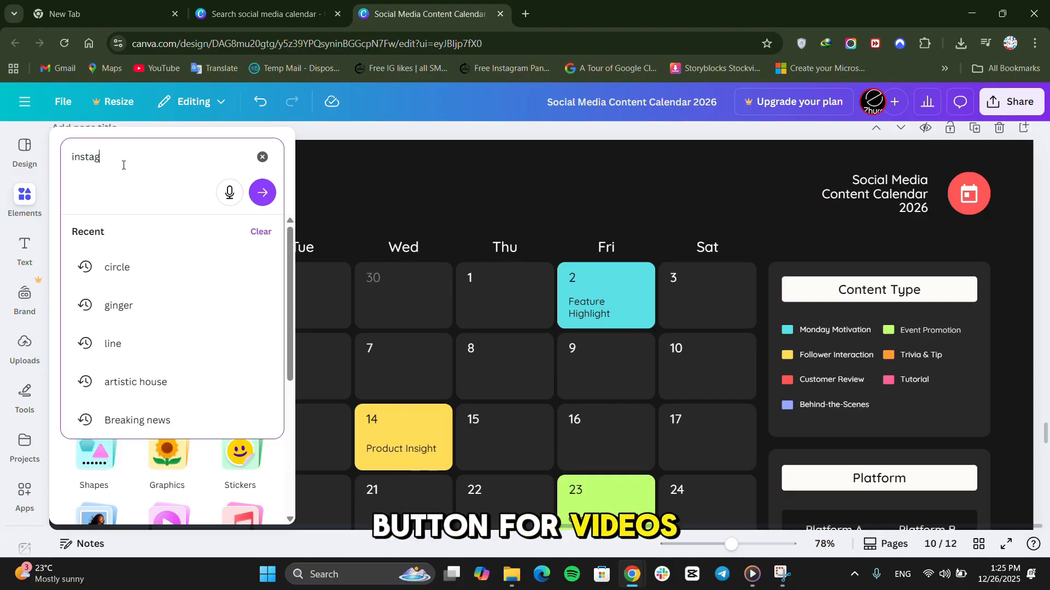
pyautogui.write('ram')
pyautogui.press('Return')
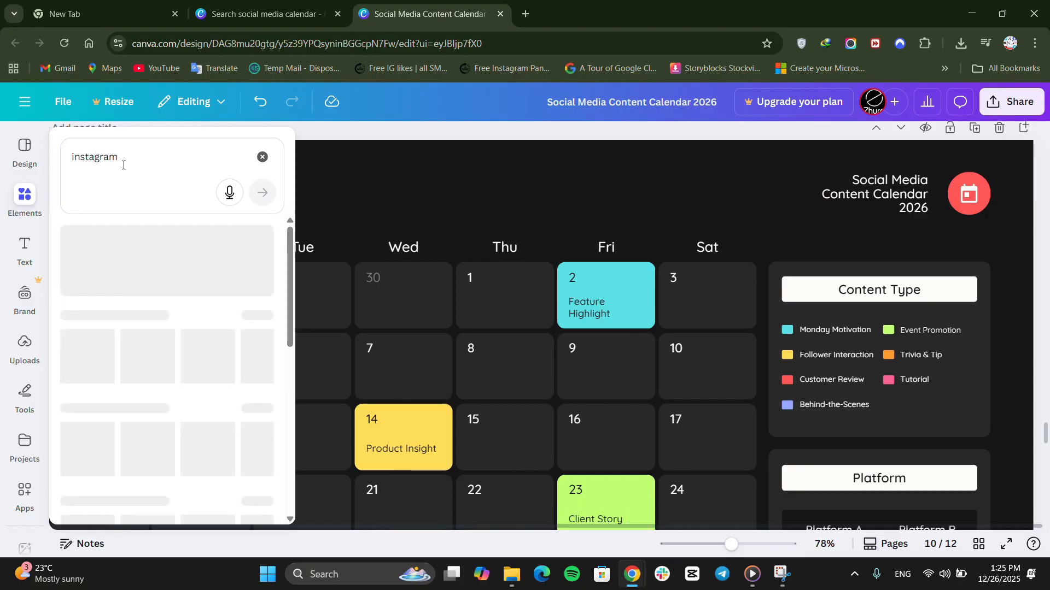
# Add the gradient Instagram logo graphic to the October page and shrink it into the lower part of the Content Type section.
pyautogui.moveTo(24, 348)
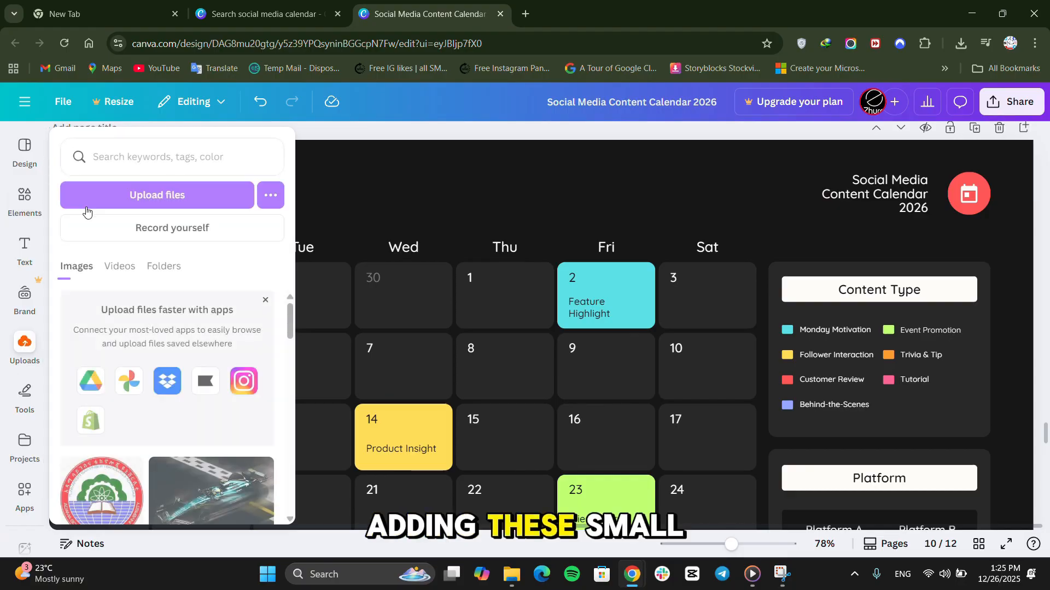
pyautogui.click(17, 211)
pyautogui.click(92, 442)
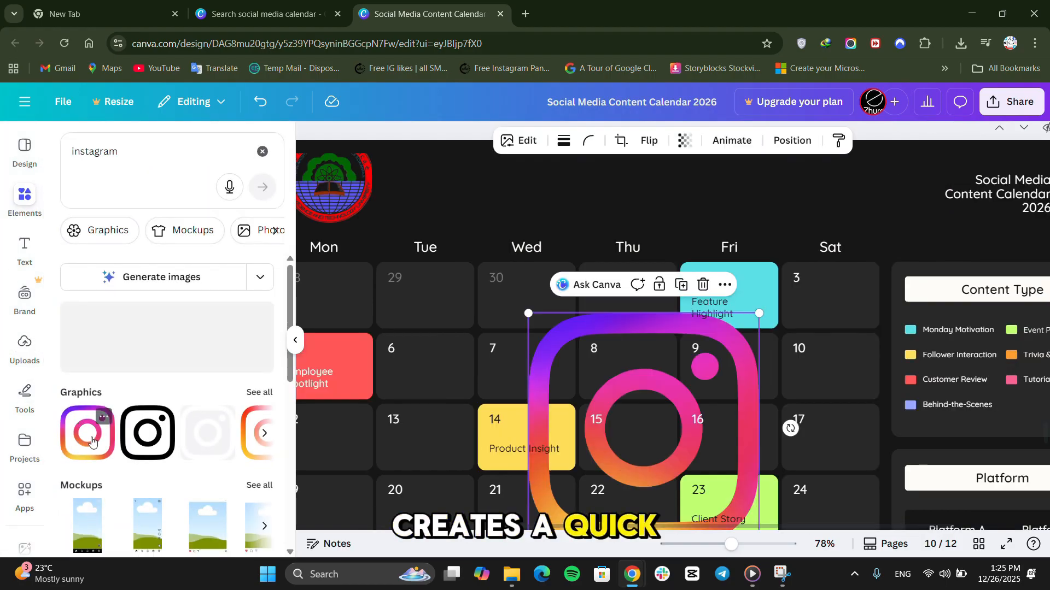
pyautogui.moveTo(759, 313); pyautogui.dragTo(1016, 405)
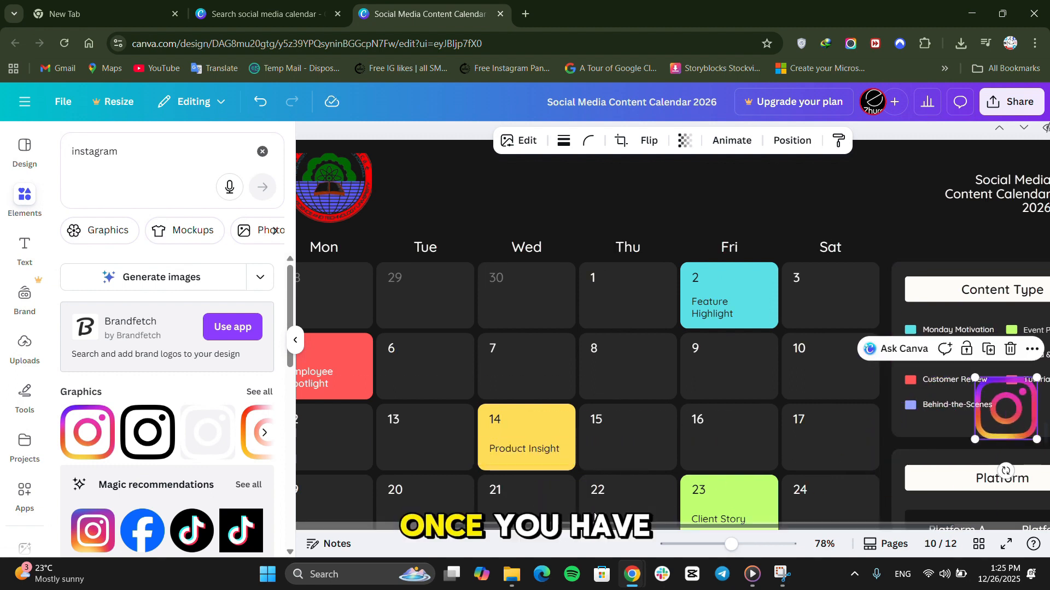
# Shrink the Instagram logo to a small icon beside "Behind-the-Scenes" in the October page's Content Type legend and collapse the elements search results.
pyautogui.moveTo(689, 527); pyautogui.dragTo(779, 529)
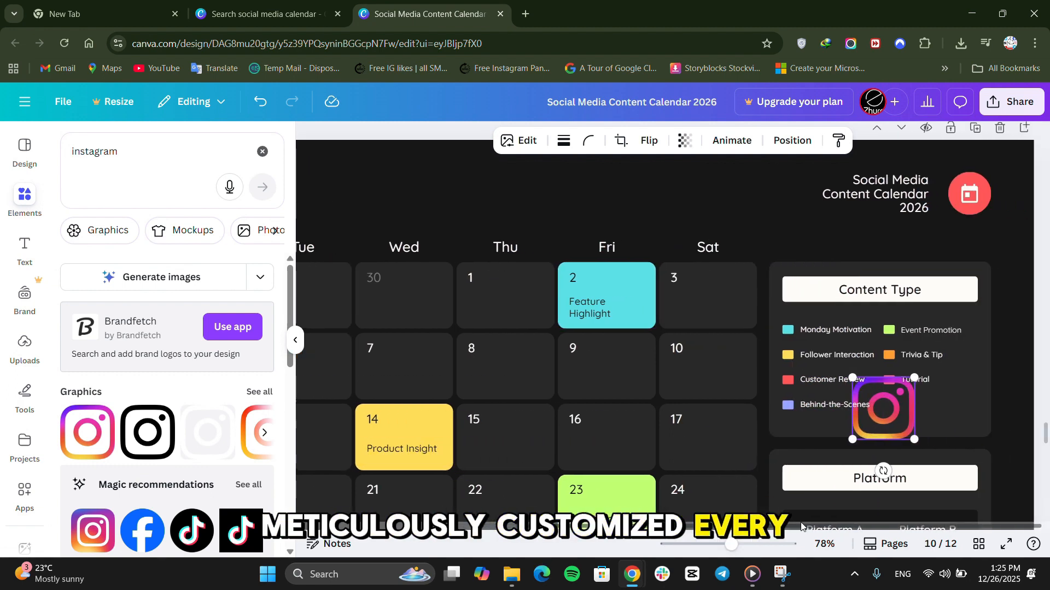
pyautogui.moveTo(914, 379); pyautogui.dragTo(893, 404)
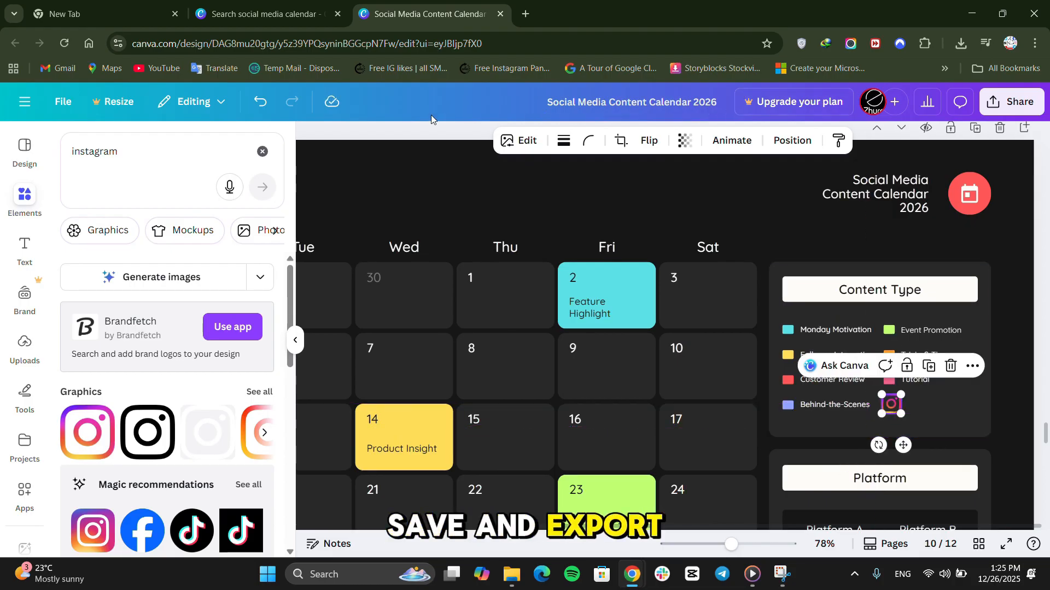
pyautogui.click(421, 137)
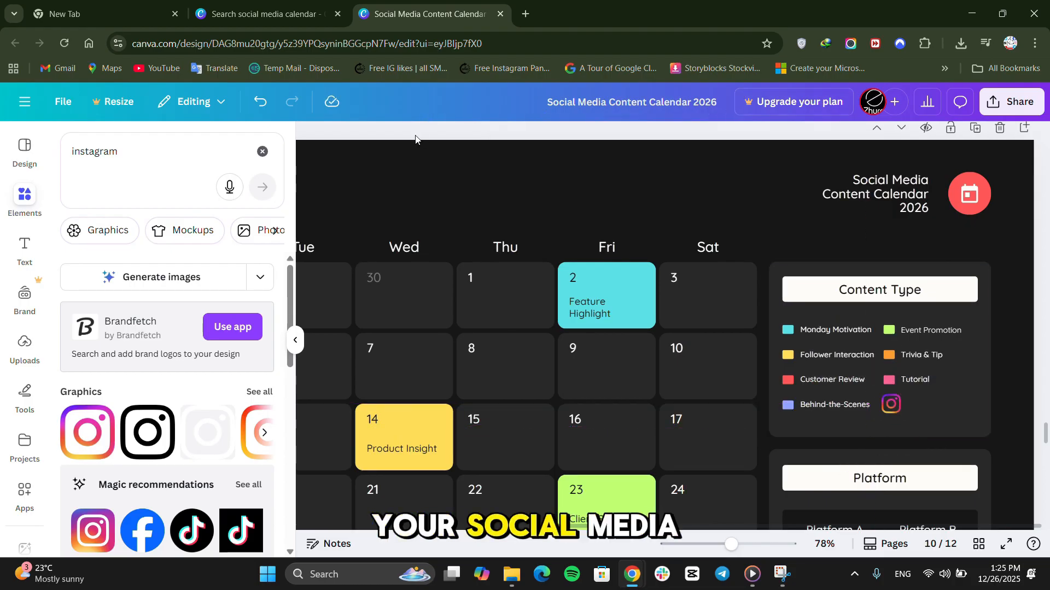
pyautogui.click(296, 342)
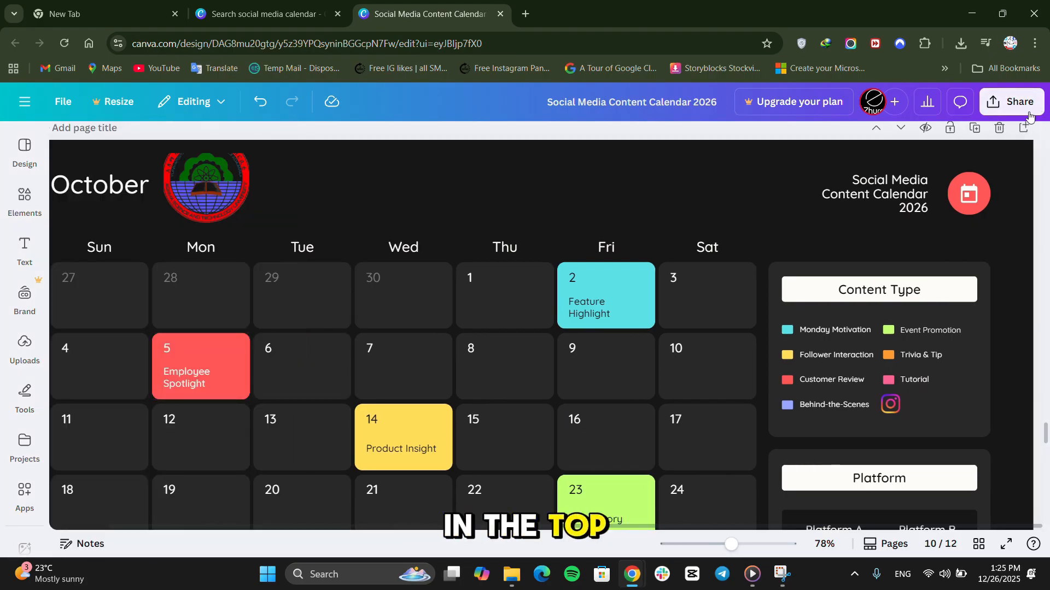
# Open the design's download options and switch the file type to PDF Standard and back to PDF Print.
pyautogui.click(1012, 111)
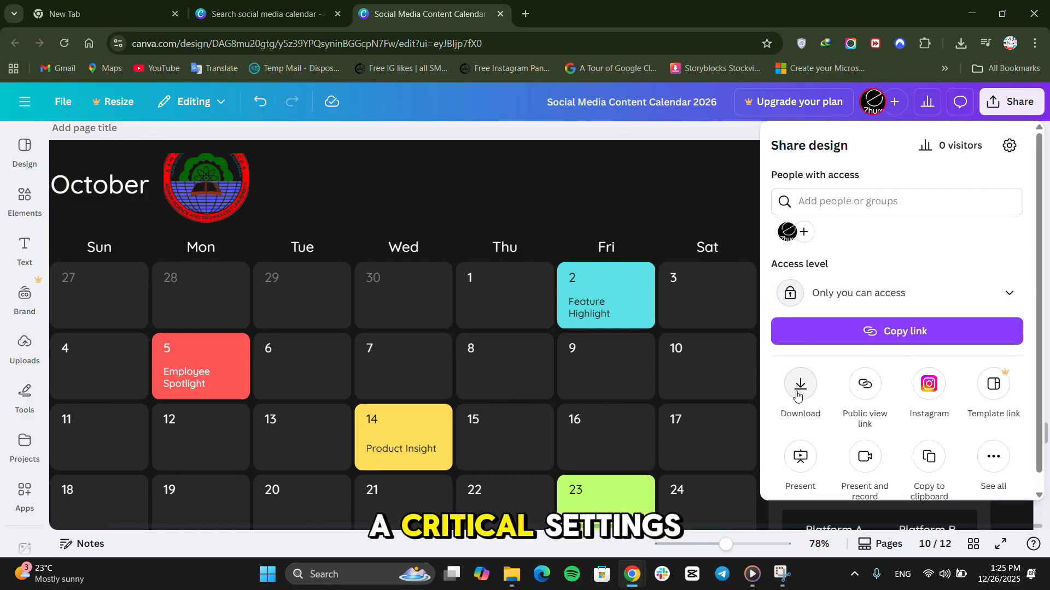
pyautogui.click(807, 384)
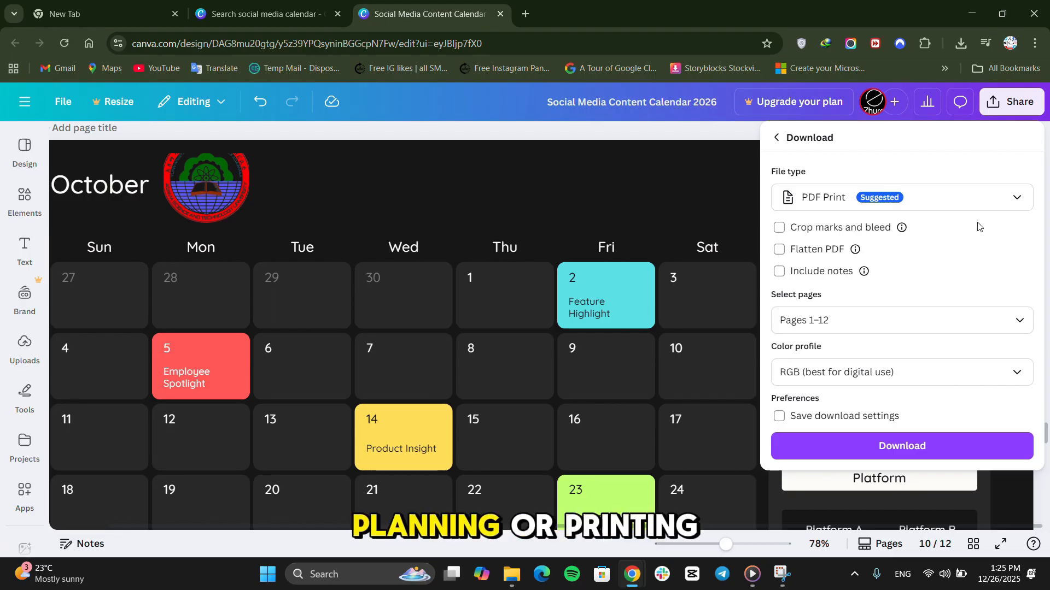
pyautogui.click(955, 199)
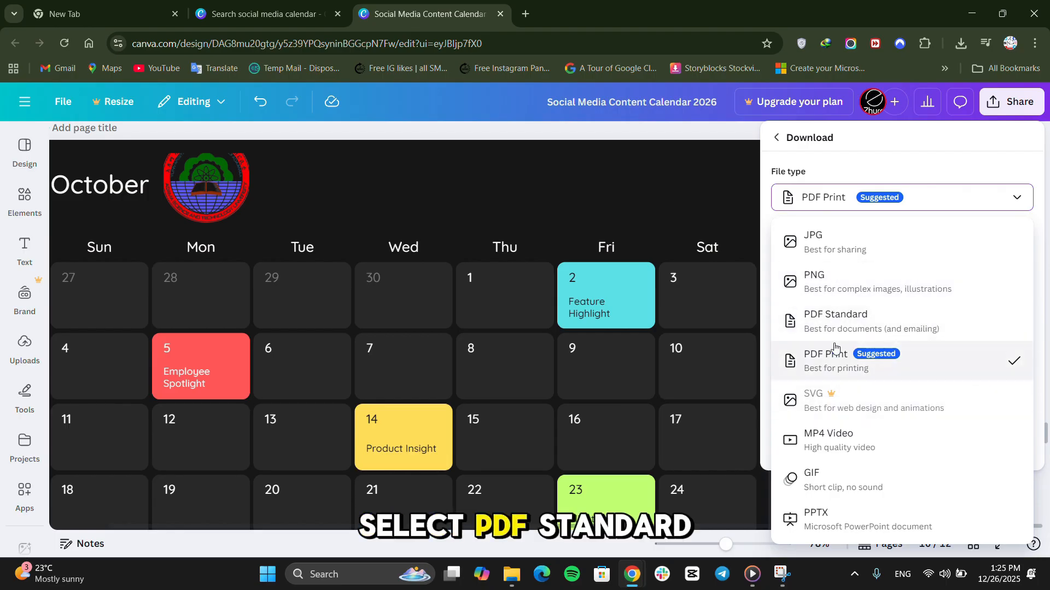
pyautogui.click(902, 335)
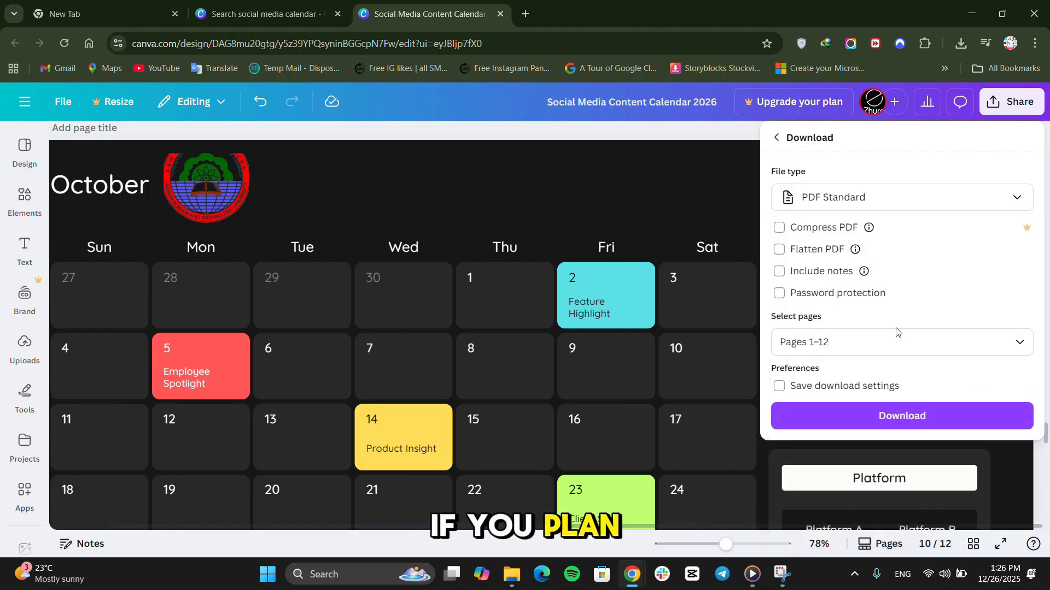
pyautogui.click(888, 206)
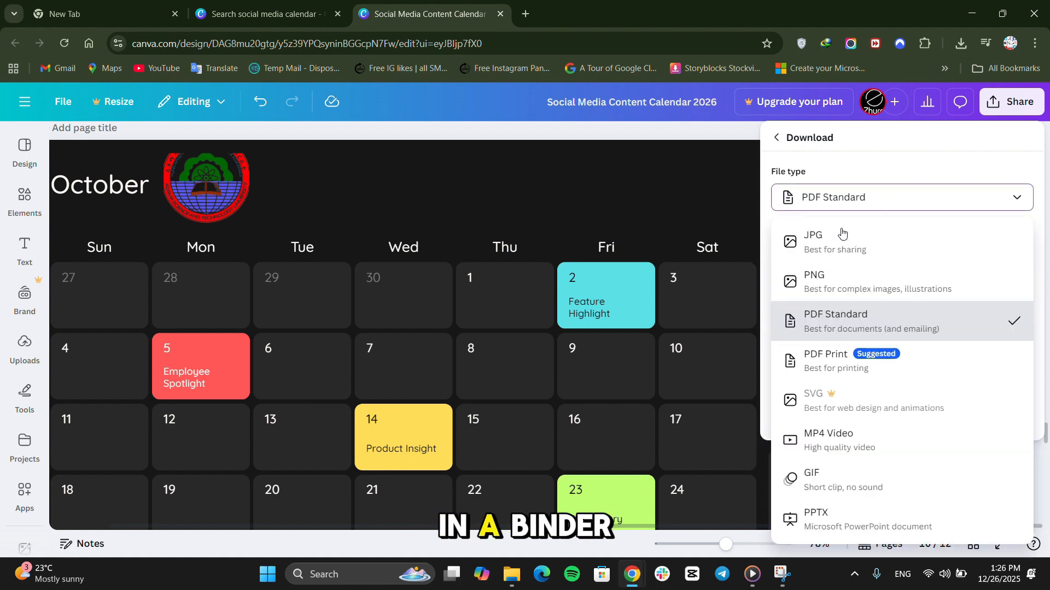
pyautogui.click(882, 370)
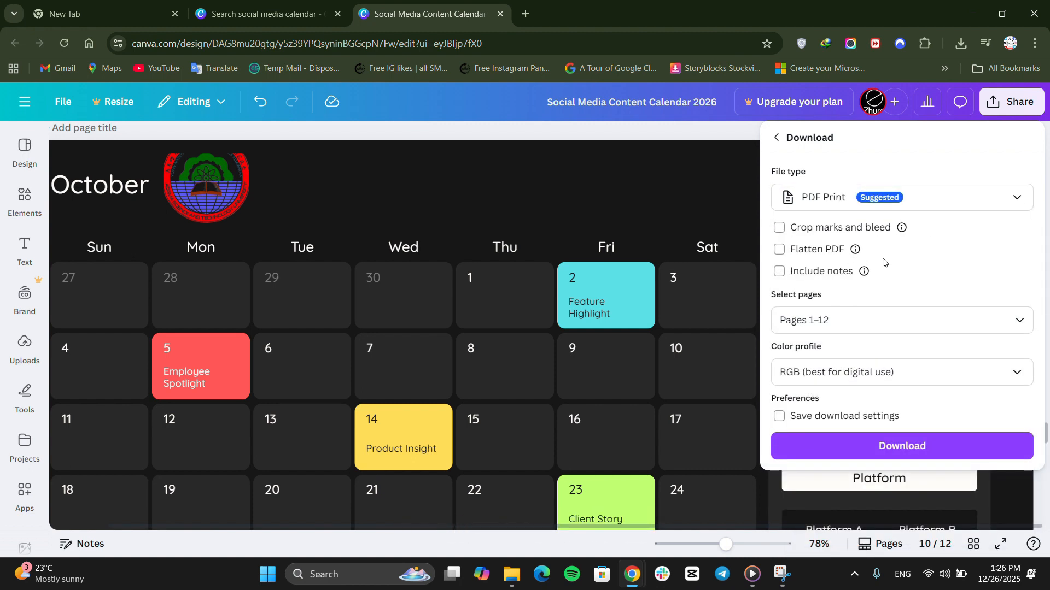
# Set the page selection for the export to all pages (1–12).
pyautogui.click(897, 318)
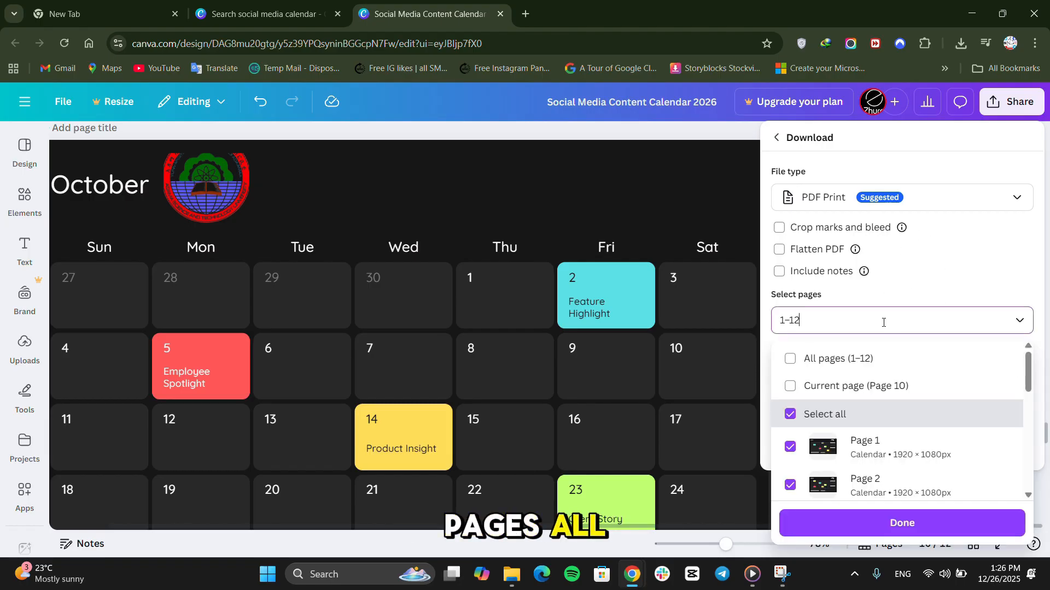
pyautogui.click(813, 367)
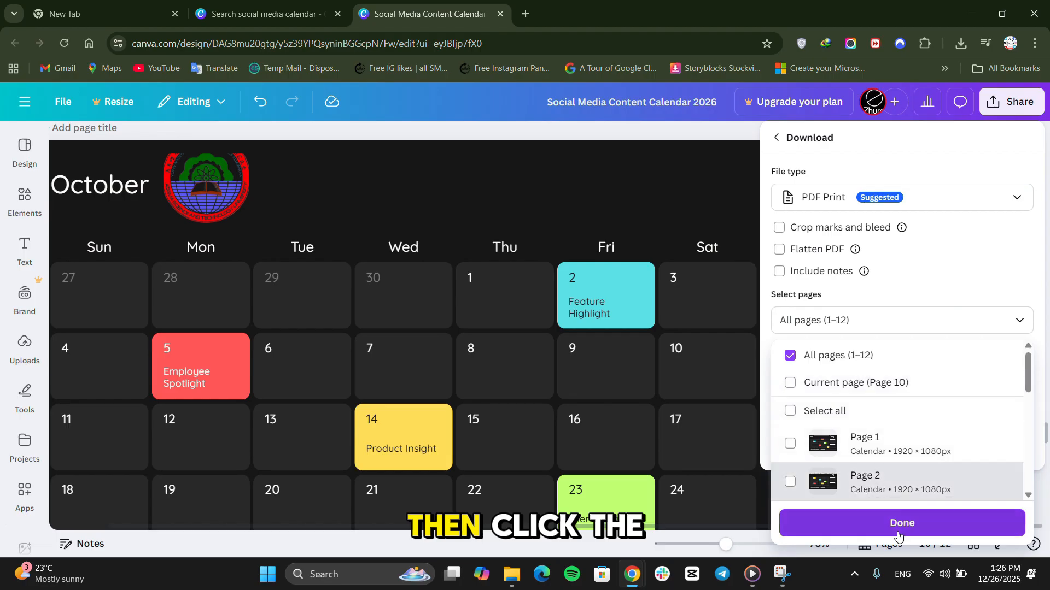
pyautogui.click(921, 536)
# Download the calendar as "Social Media Content Calendar 2026.pdf" in the Documents category, minimize the download progress window and dismiss the export notice.
pyautogui.click(903, 457)
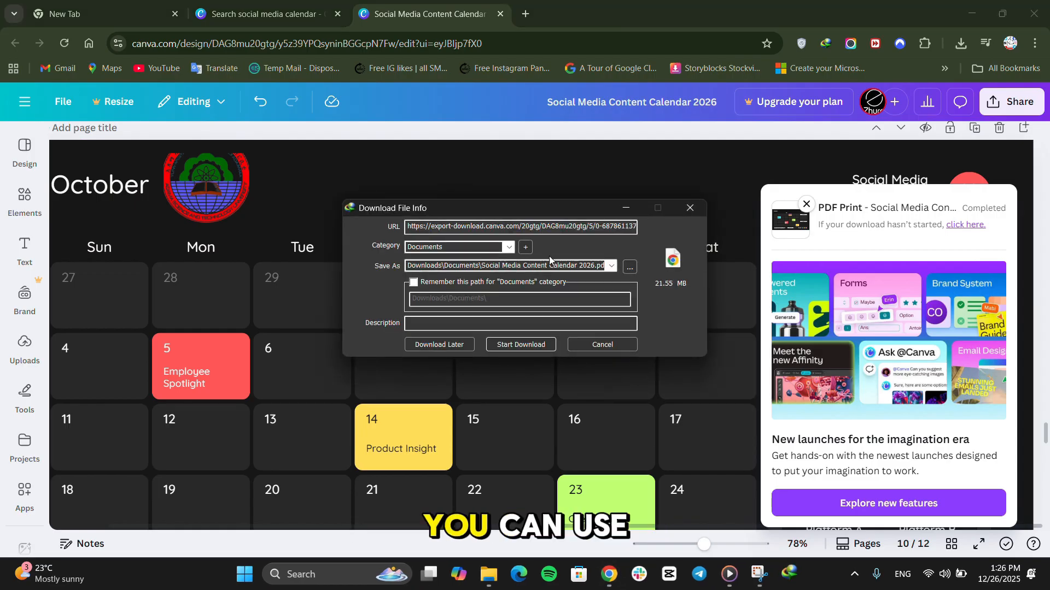
pyautogui.click(542, 345)
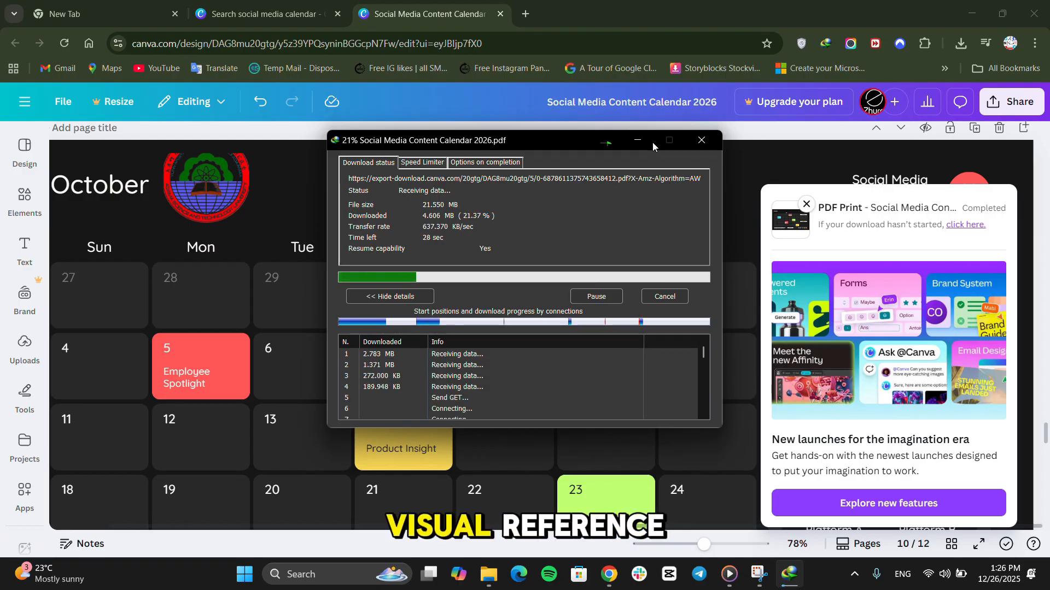
pyautogui.click(631, 143)
pyautogui.scroll(-3, 595, 231)
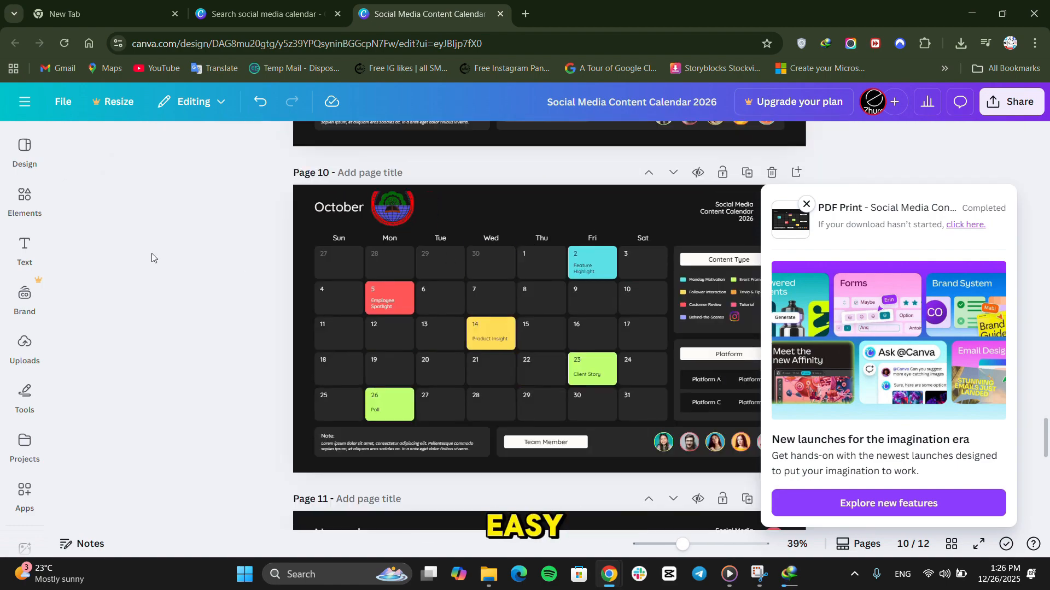
pyautogui.click(153, 256)
# Fill the March 23 "Poll" cell on the March page with a red-to-purple gradient.
pyautogui.scroll(15, 172, 252)
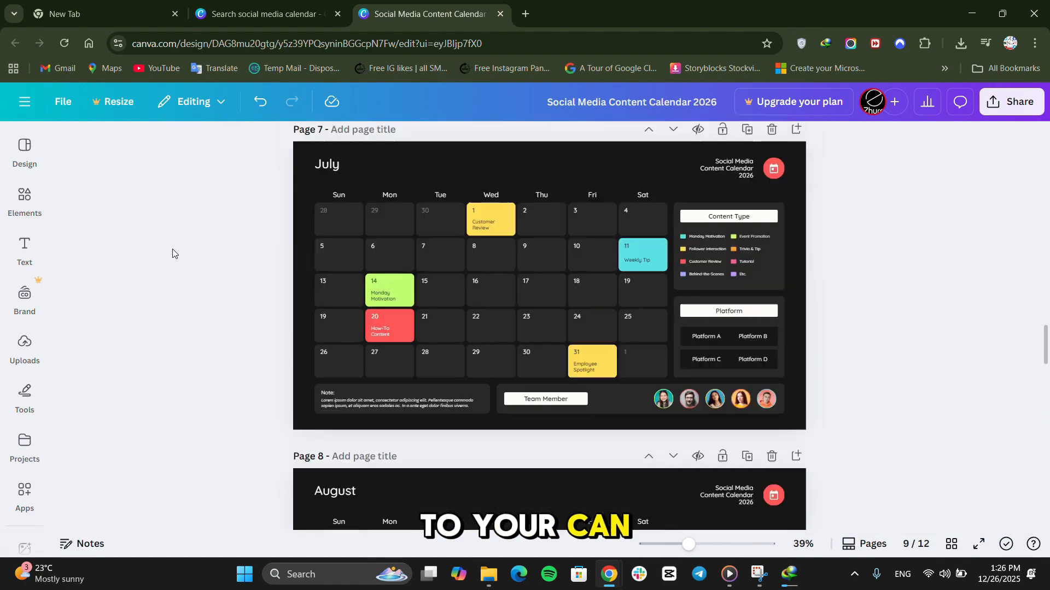
pyautogui.scroll(18, 173, 251)
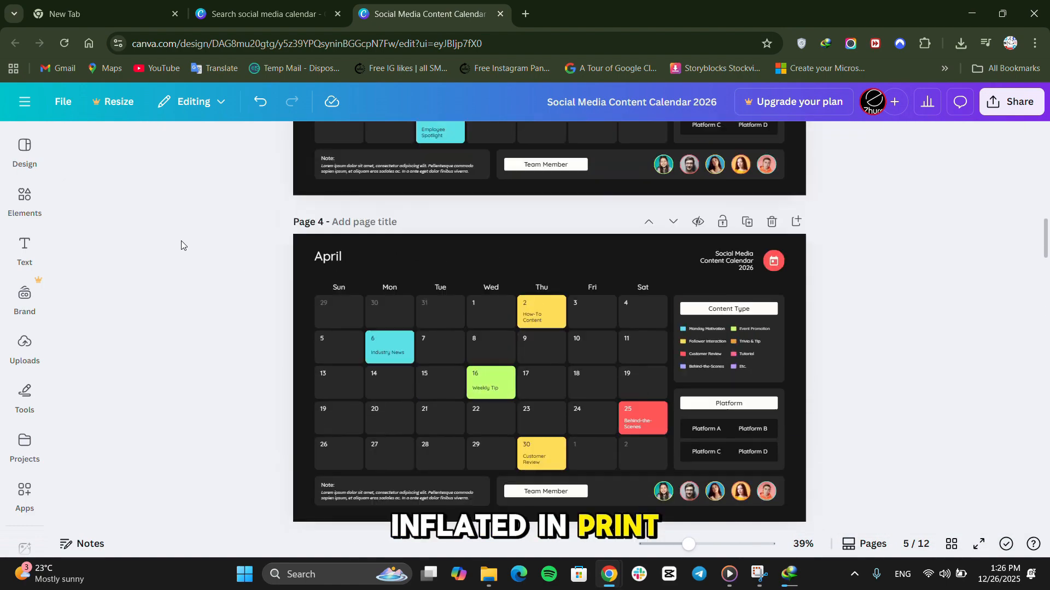
pyautogui.scroll(3, 182, 240)
pyautogui.click(398, 269)
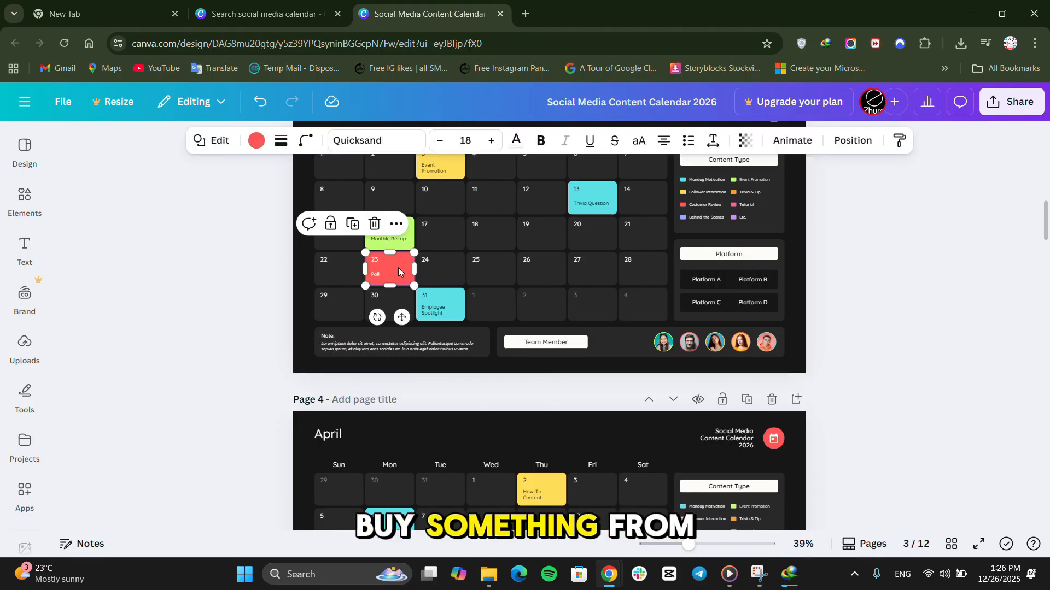
pyautogui.click(257, 141)
pyautogui.scroll(-6, 195, 328)
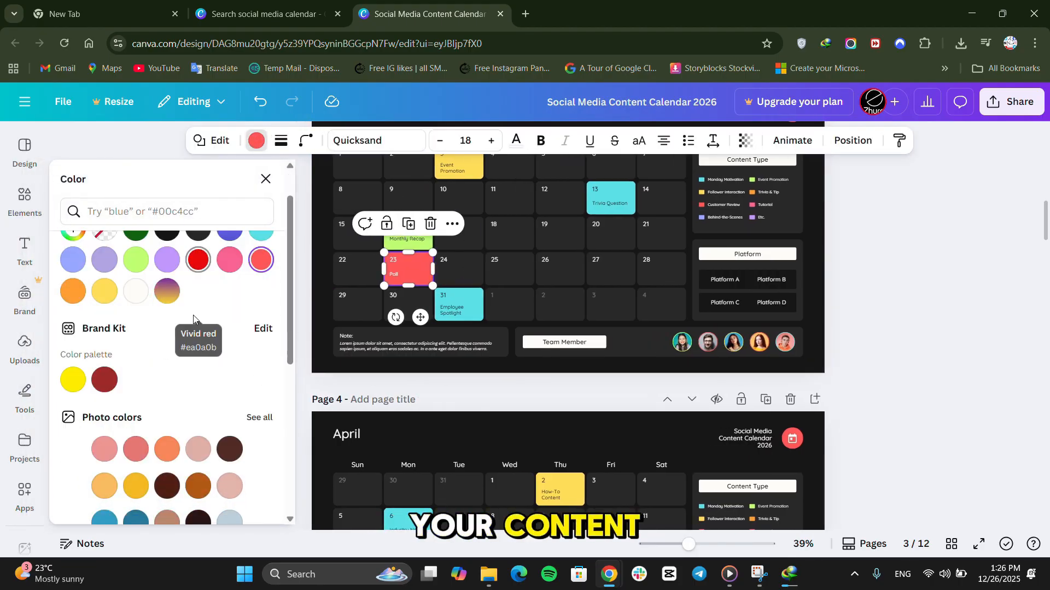
pyautogui.click(136, 499)
pyautogui.click(954, 303)
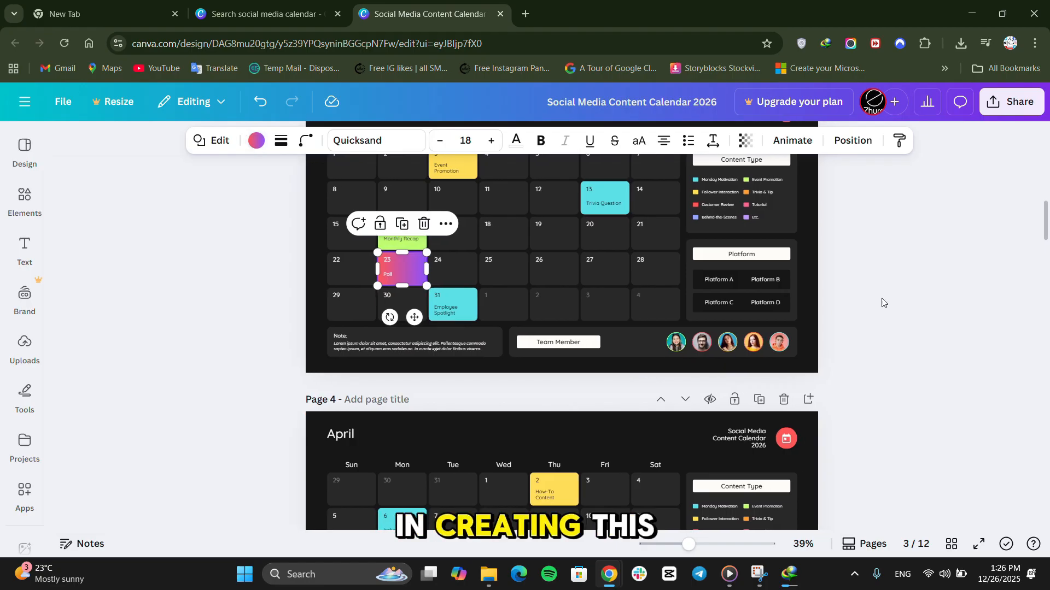
pyautogui.click(269, 317)
pyautogui.scroll(11, 650, 342)
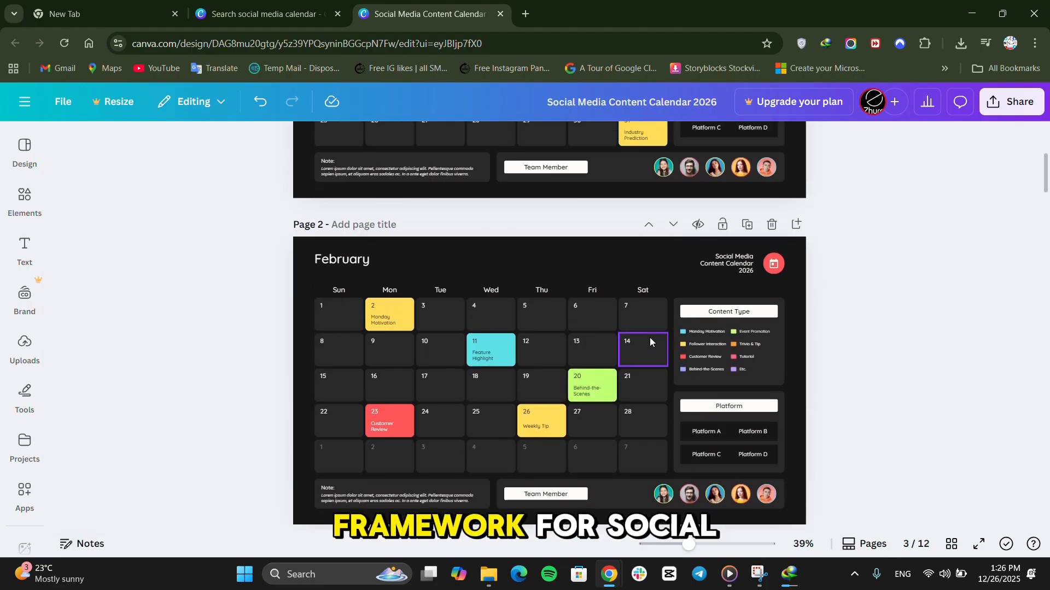
pyautogui.keyDown('ctrl'); pyautogui.scroll(-2, 650, 337); pyautogui.keyUp('ctrl')
pyautogui.scroll(-10, 649, 336)
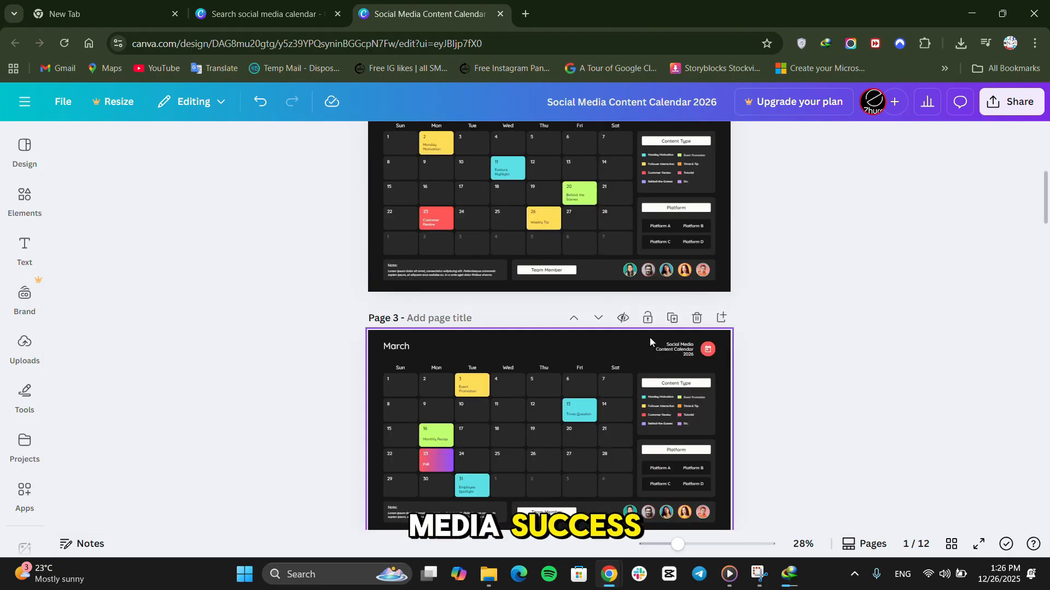
pyautogui.scroll(-10, 650, 342)
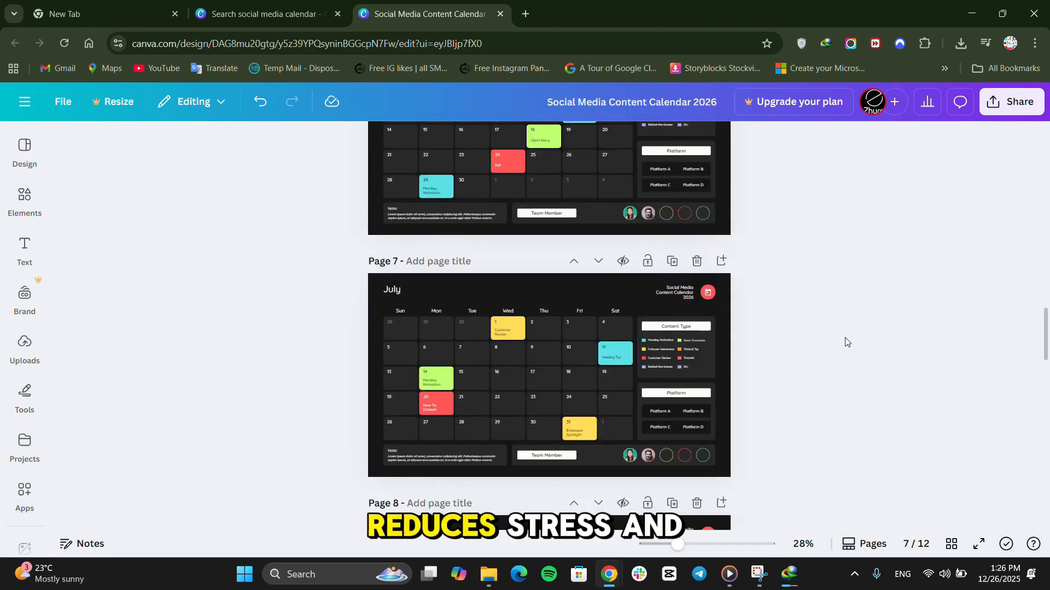